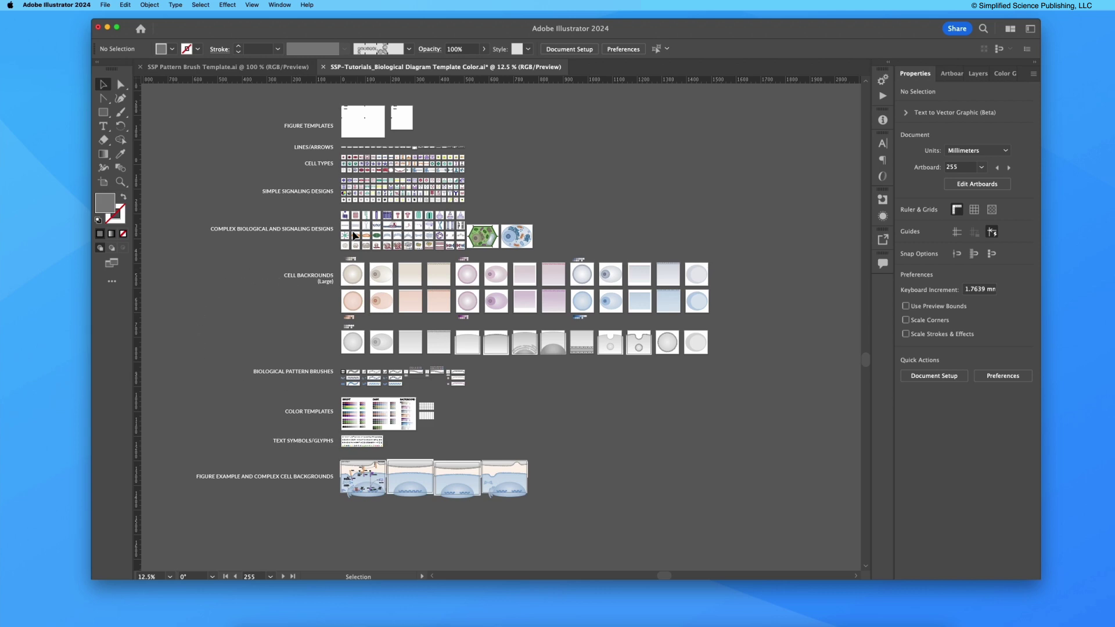
Step: Zoom in and pan so the Biological Pattern Brushes DNA samples fill the view
left_click(344, 377)
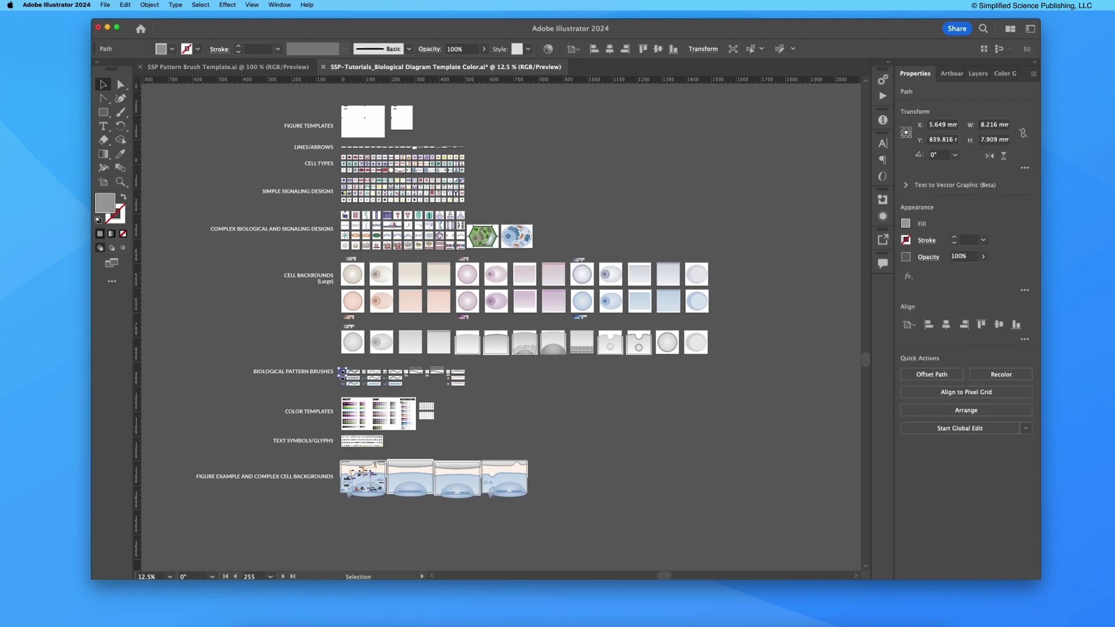
key("super+equal")
key("super+equal")
key("super+equal")
key("super+equal")
key("super+equal")
key("super+equal")
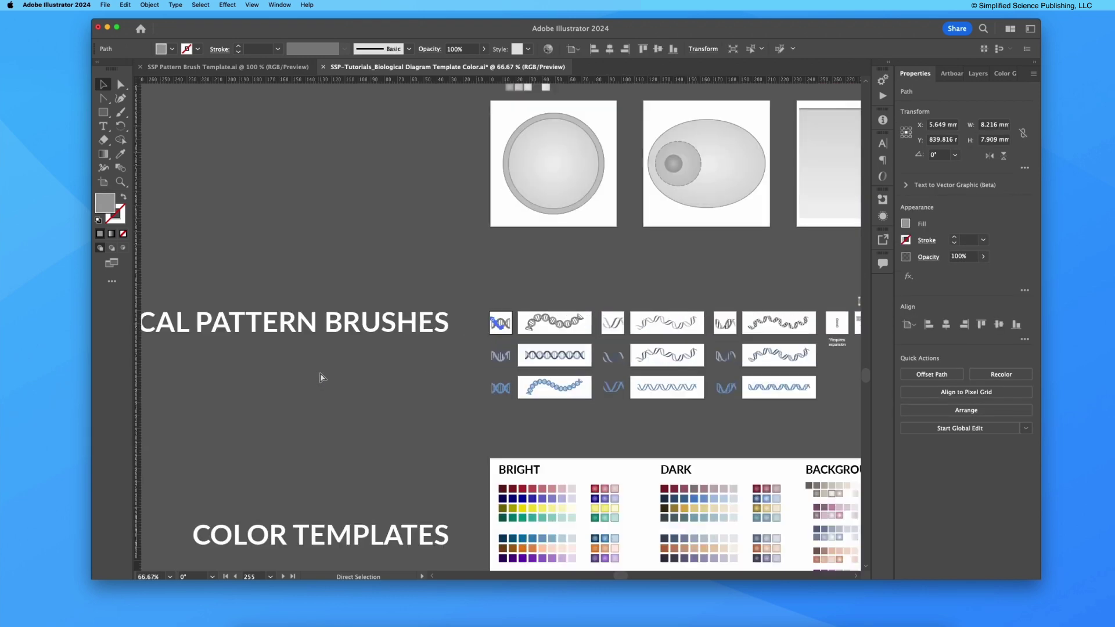
key("super+minus")
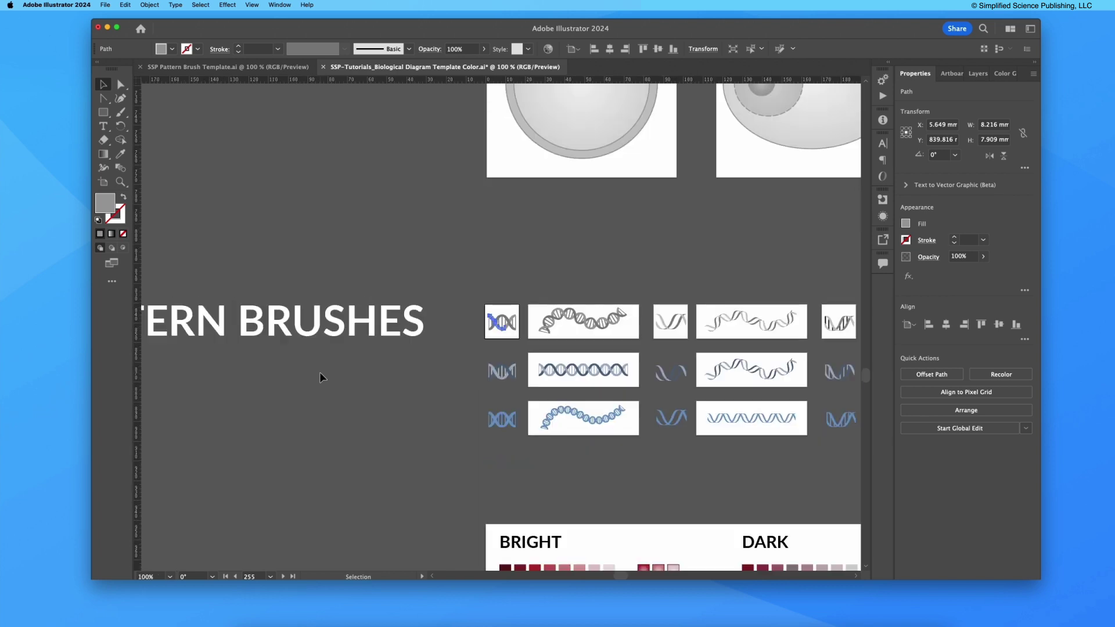
left_click_drag(408, 380, 246, 388)
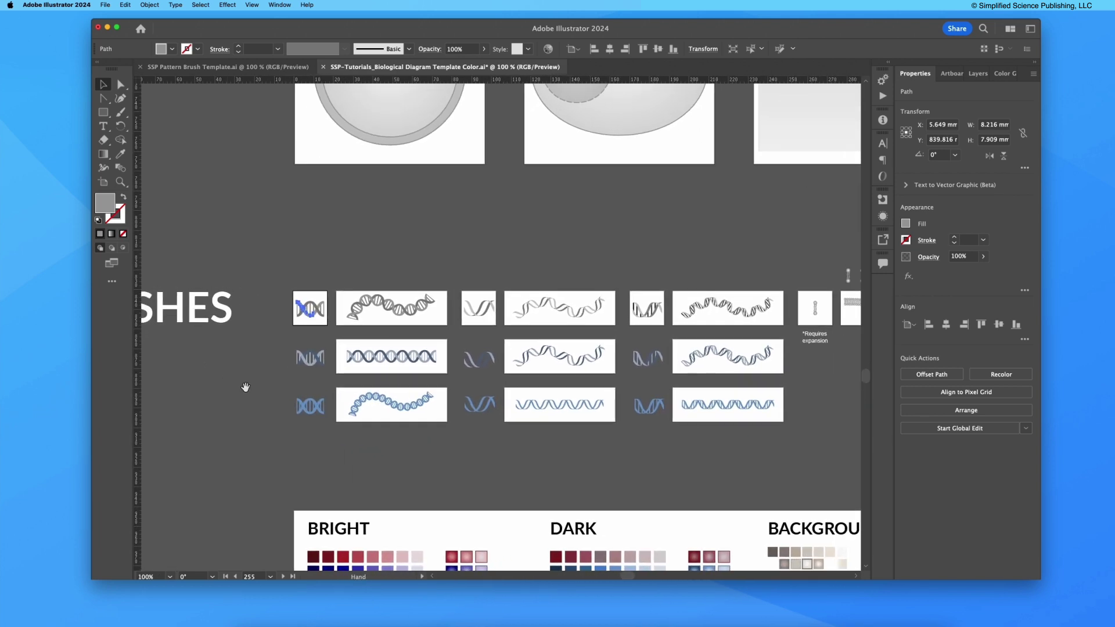
left_click(335, 452)
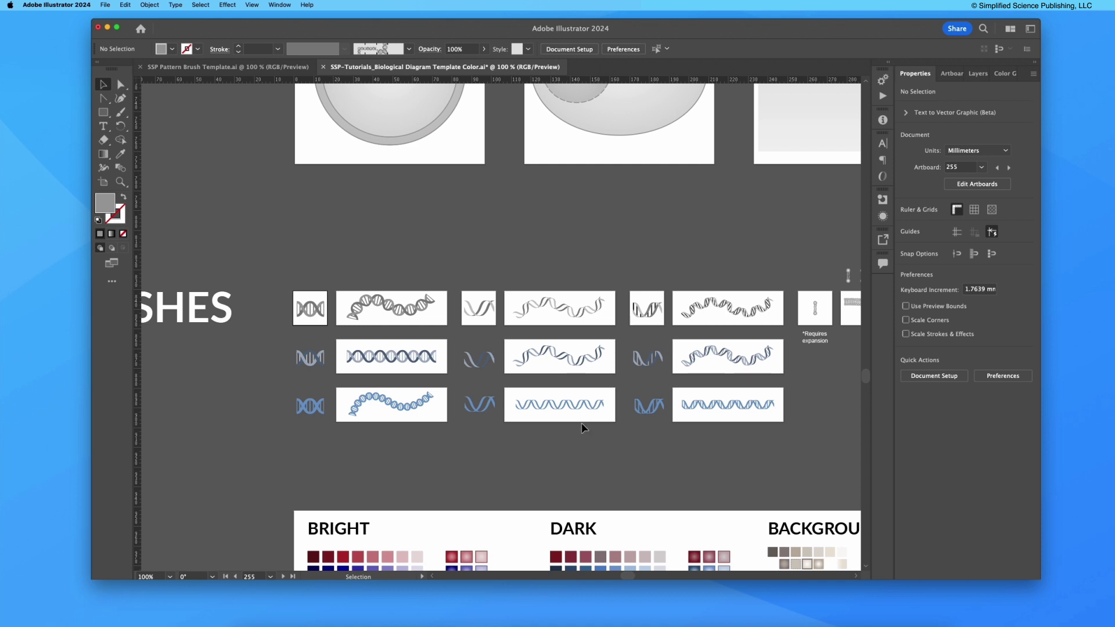
left_click(410, 312)
Step: Inspect the DNA brush samples, then zoom in on the top-left grey stroke and check its brush
left_click(411, 356)
left_click(415, 412)
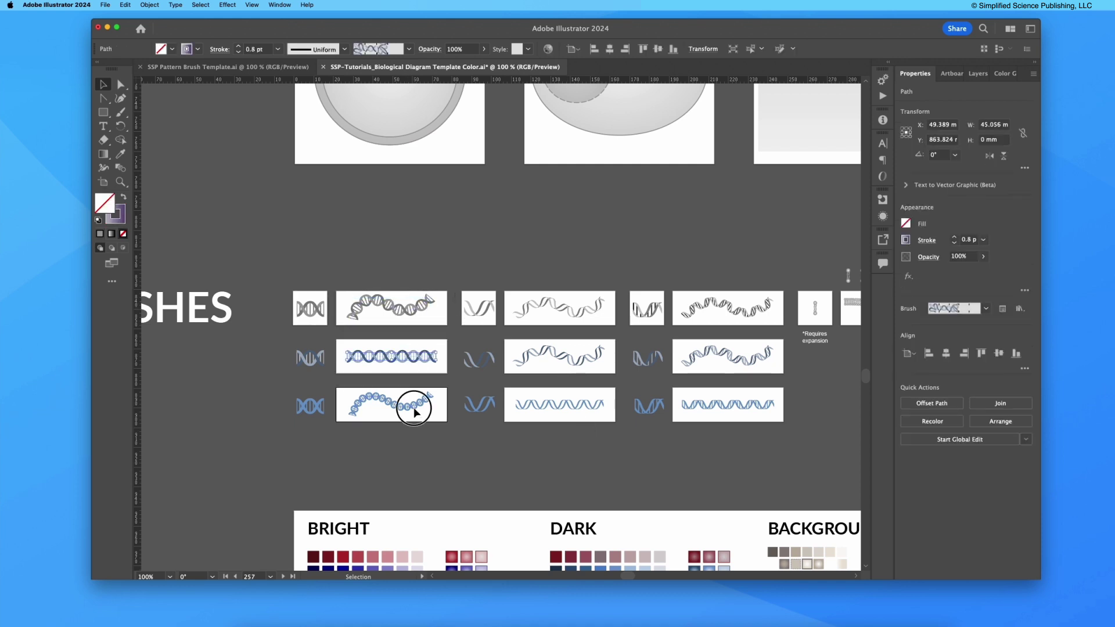
left_click(560, 405)
left_click(722, 356)
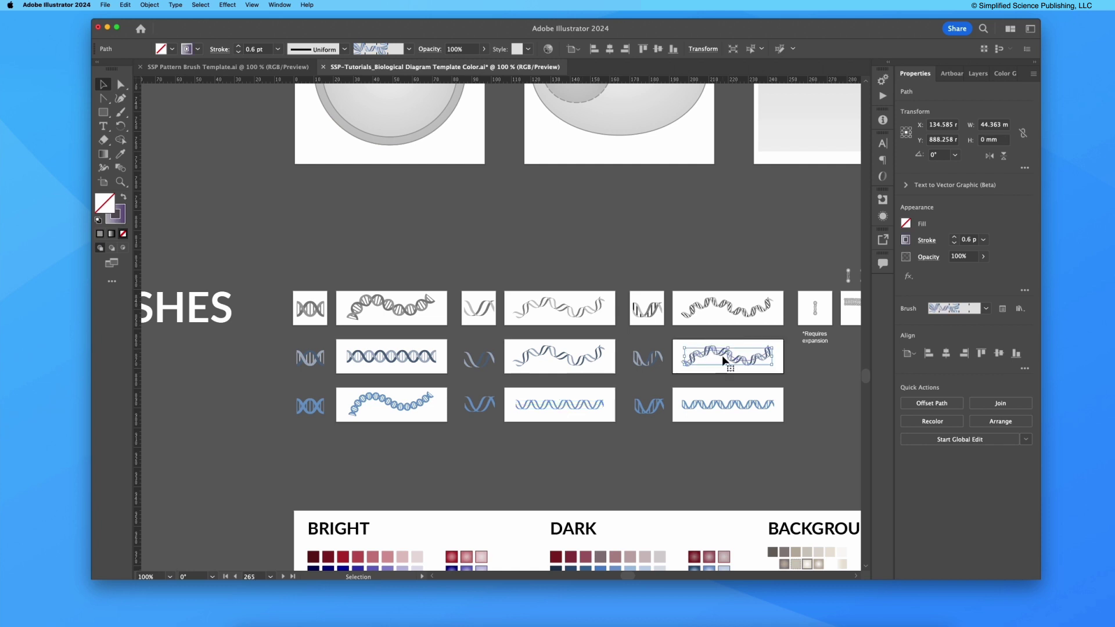
left_click(714, 305)
left_click(402, 310)
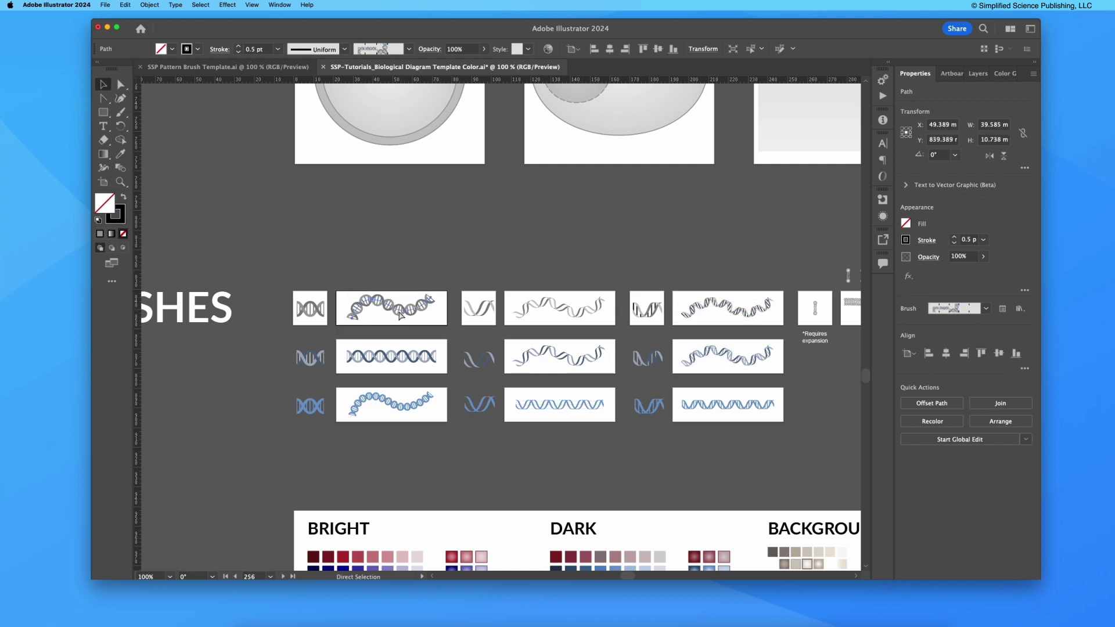
key("super+equal")
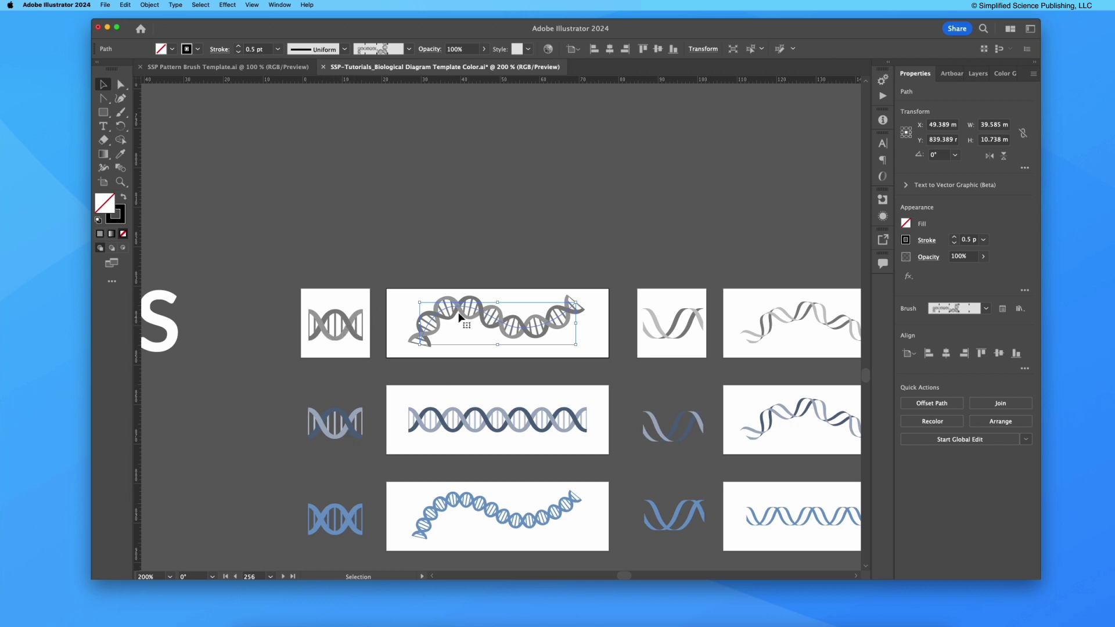
left_click(409, 49)
Step: Narrow the top-left grey DNA stroke from about 39.6 mm to 31 mm wide
left_click(496, 361)
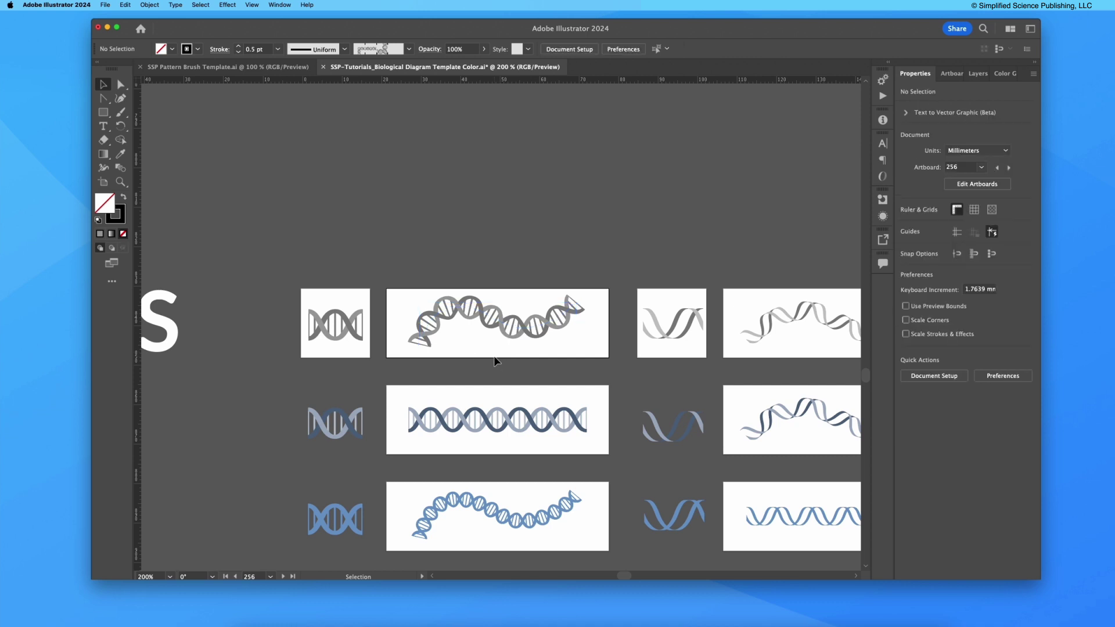
left_click(482, 316)
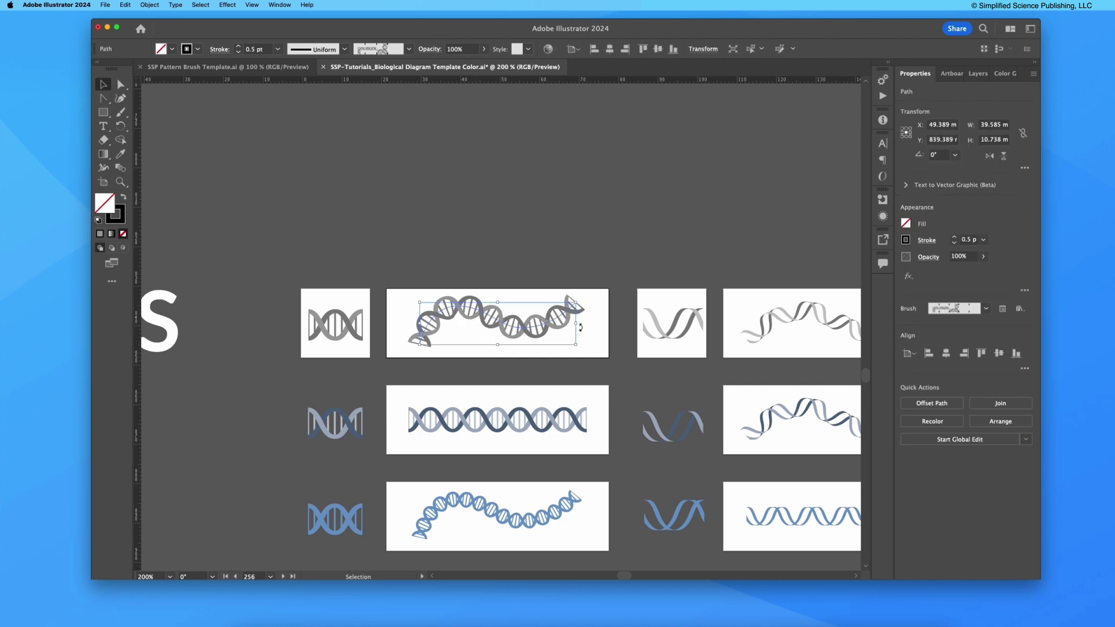
left_click_drag(580, 327, 546, 324)
left_click(482, 348)
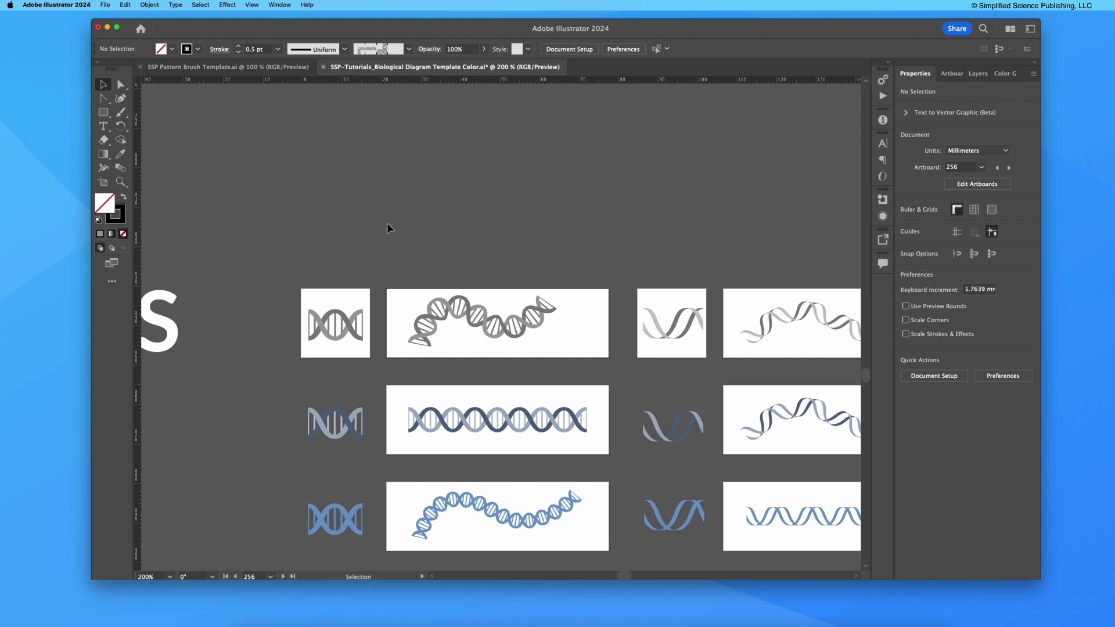
Step: Drag the grey helix's anchor points to reshape it, then undo the lower-left change
left_click(123, 87)
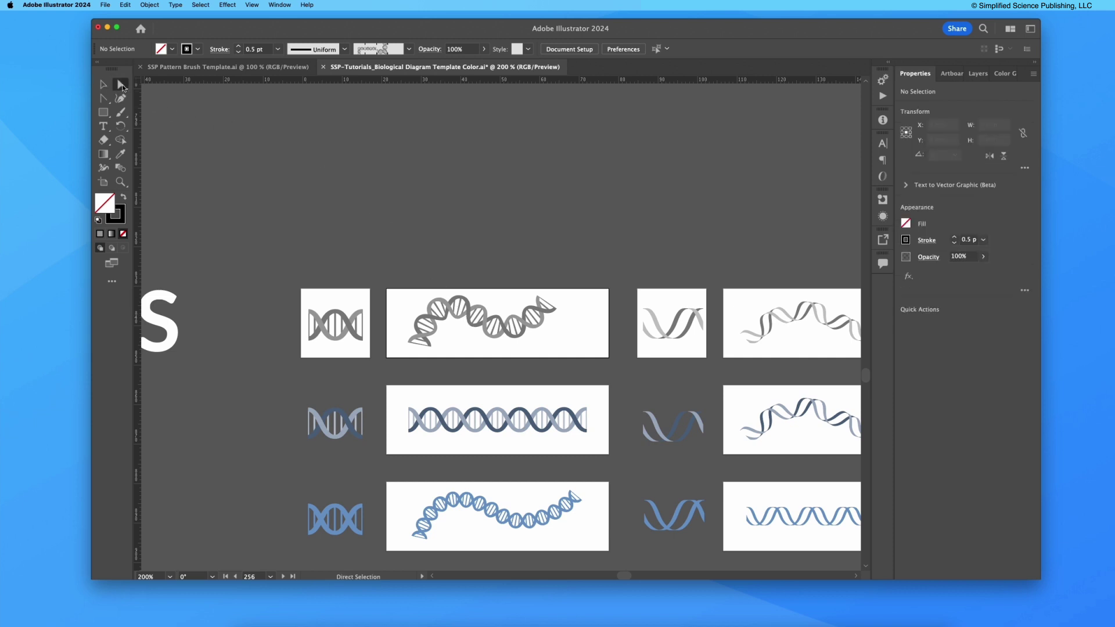
left_click(453, 312)
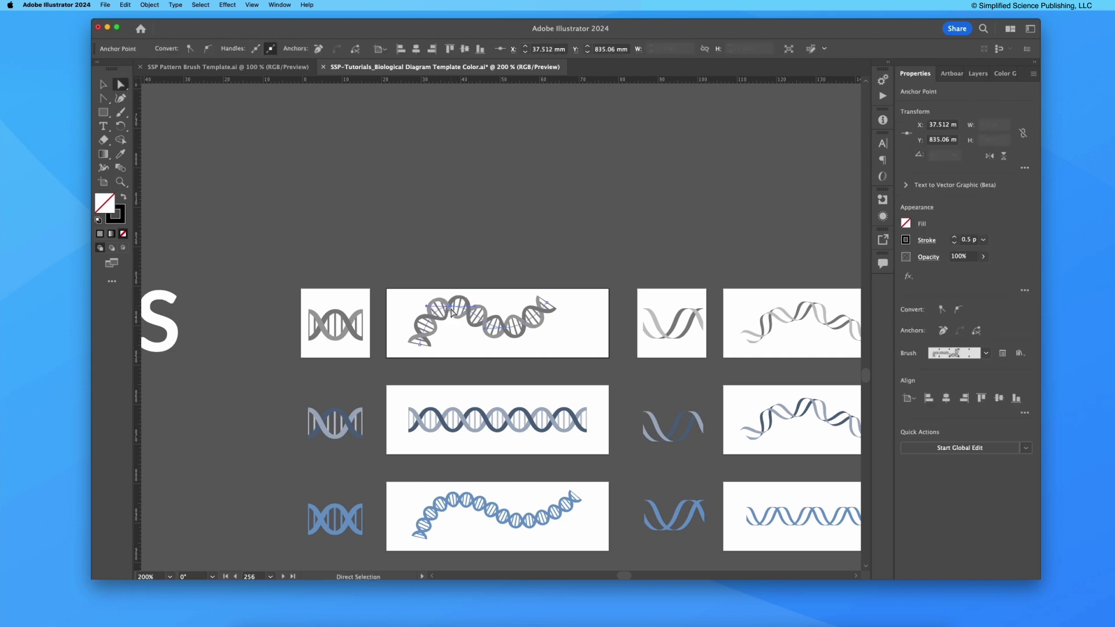
left_click_drag(452, 311, 501, 311)
key("shift+c")
key("a")
left_click_drag(433, 356, 405, 341)
key("v")
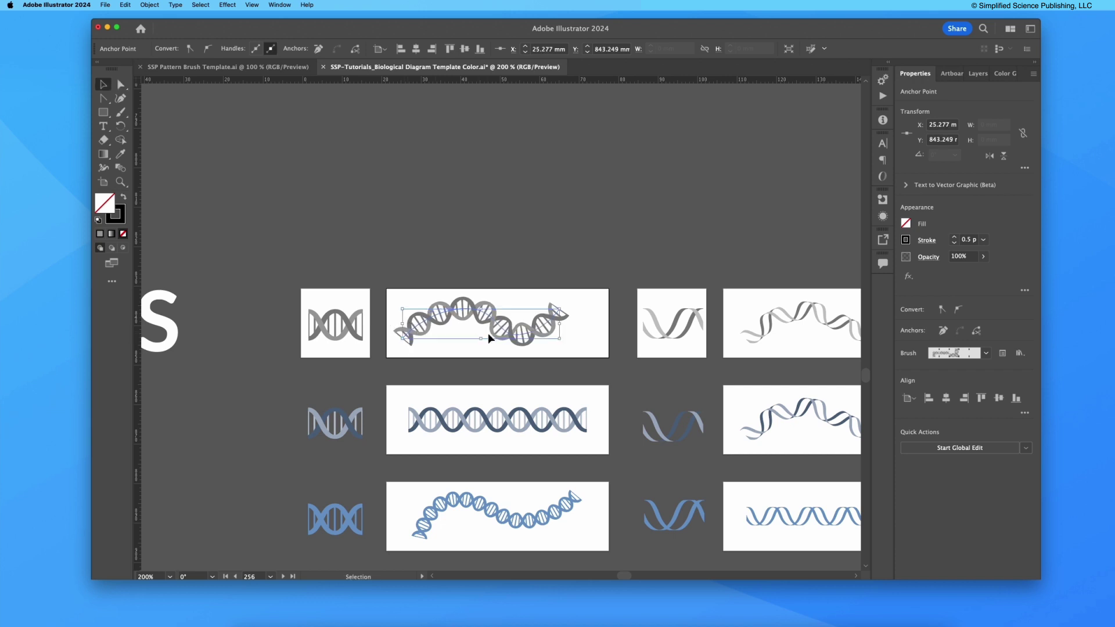
left_click(506, 329)
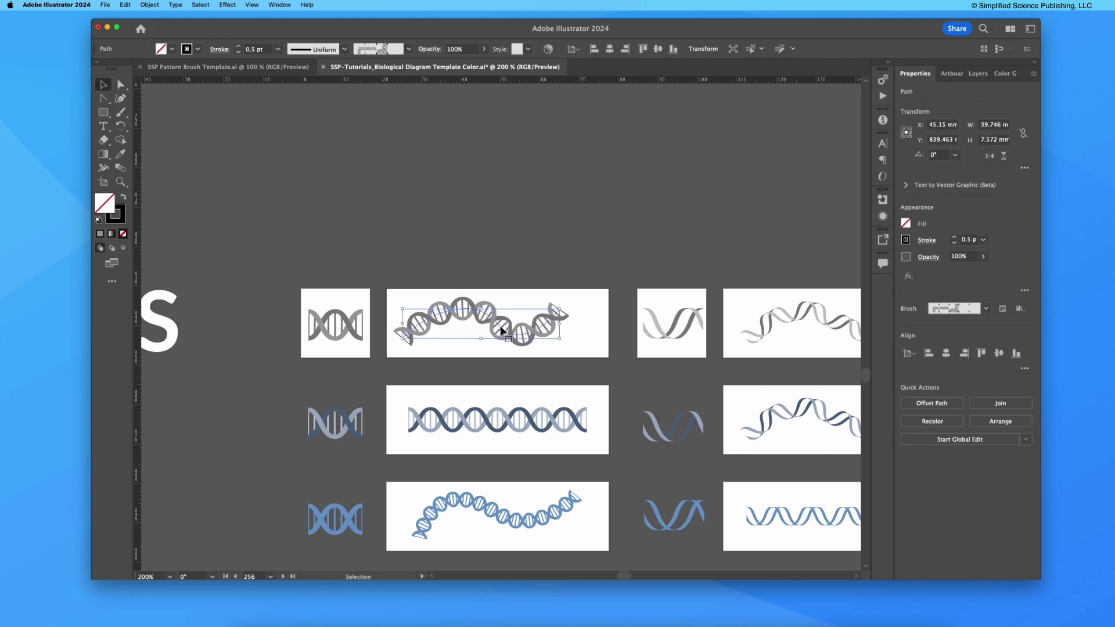
key("ctrl+z")
key("ctrl+z")
key("ctrl+z")
key("super+z")
key("super+z")
key("super+z")
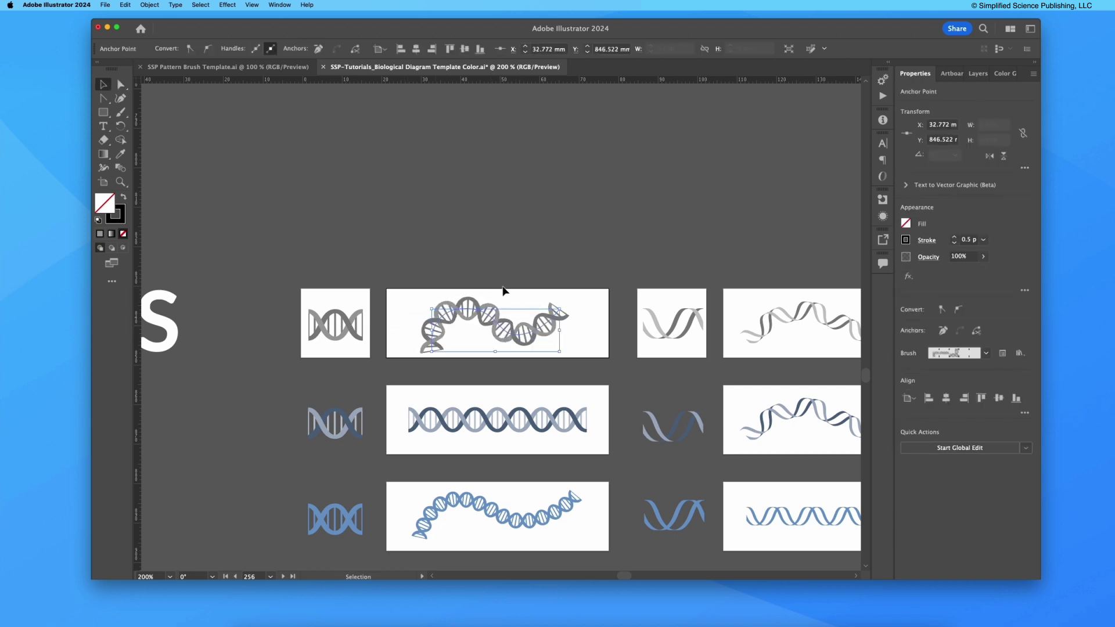
Step: Pull the helix's lower-left anchor up and left so the stroke follows a wavy curve
key("a")
left_click(432, 352)
left_click_drag(433, 352, 418, 340)
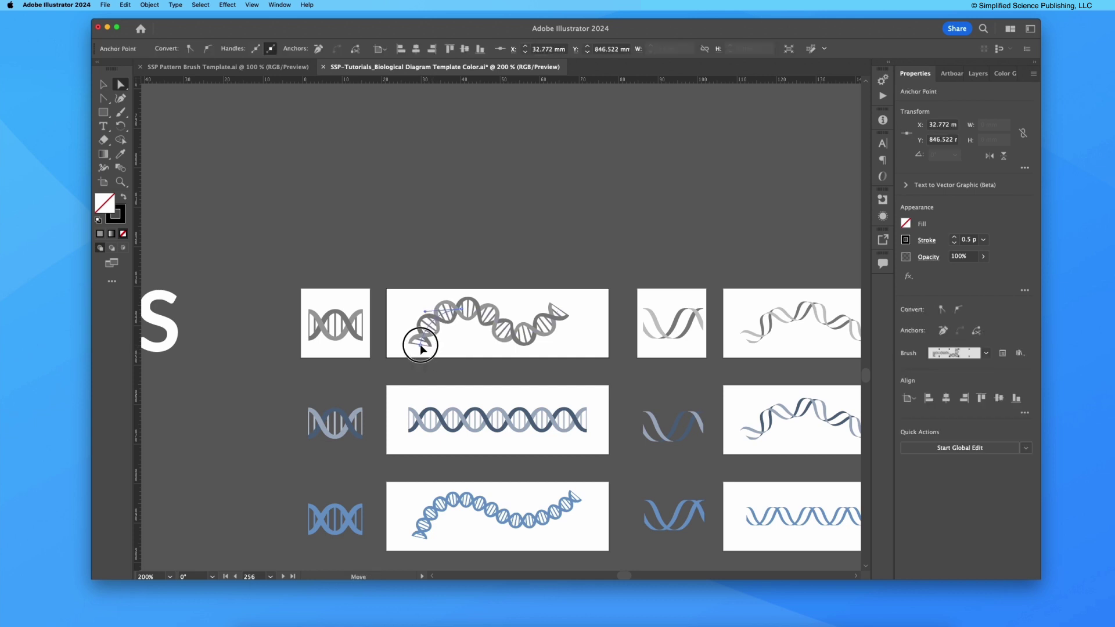
key("v")
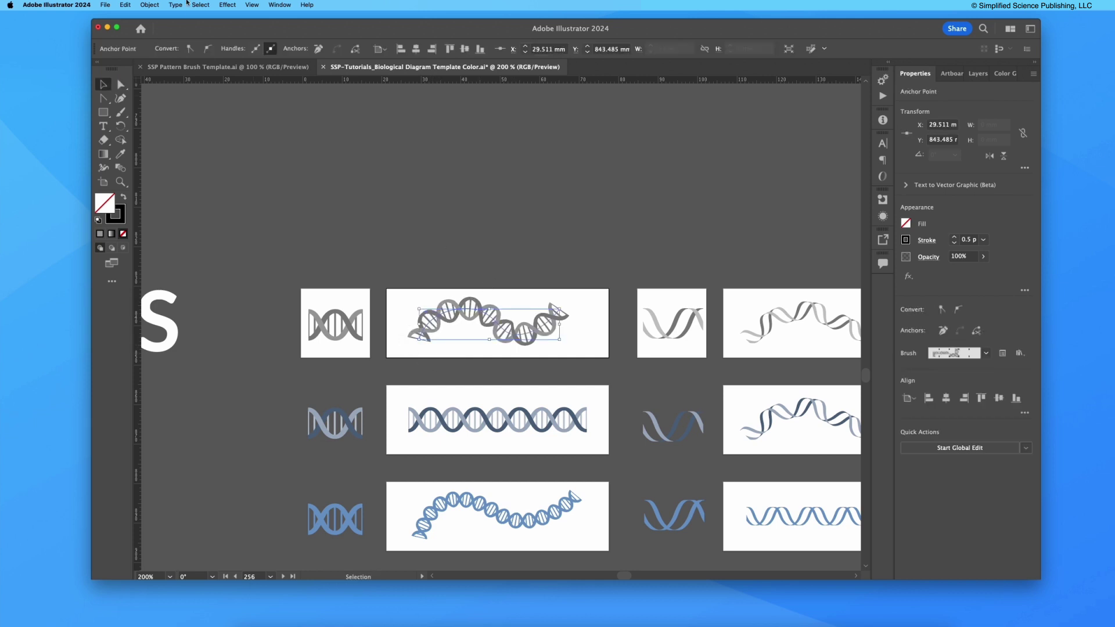
left_click(428, 304)
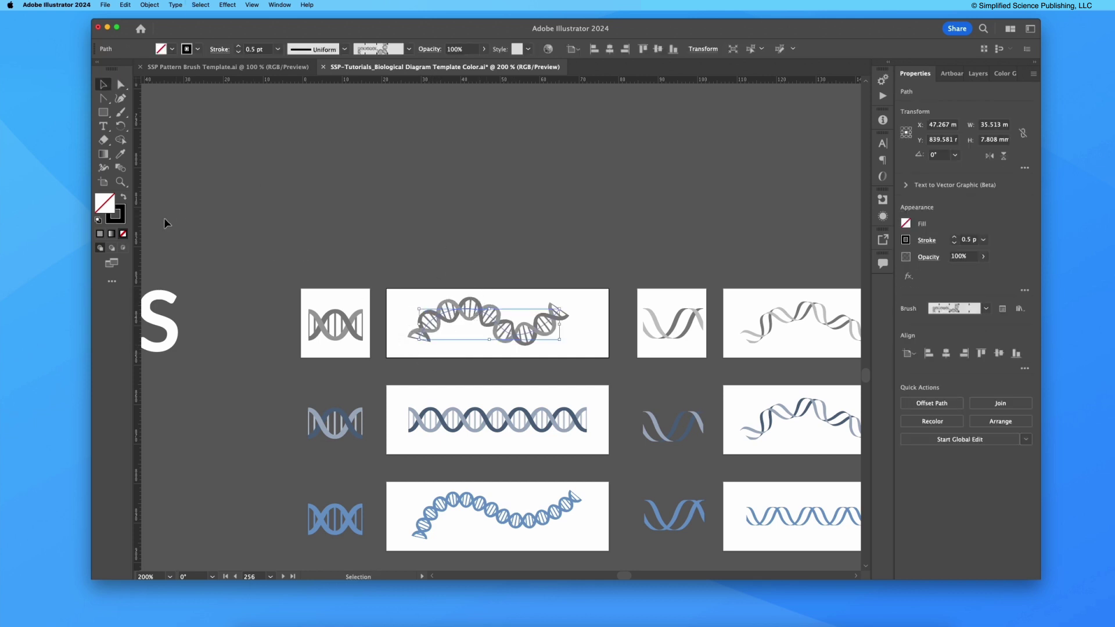
left_click(186, 50)
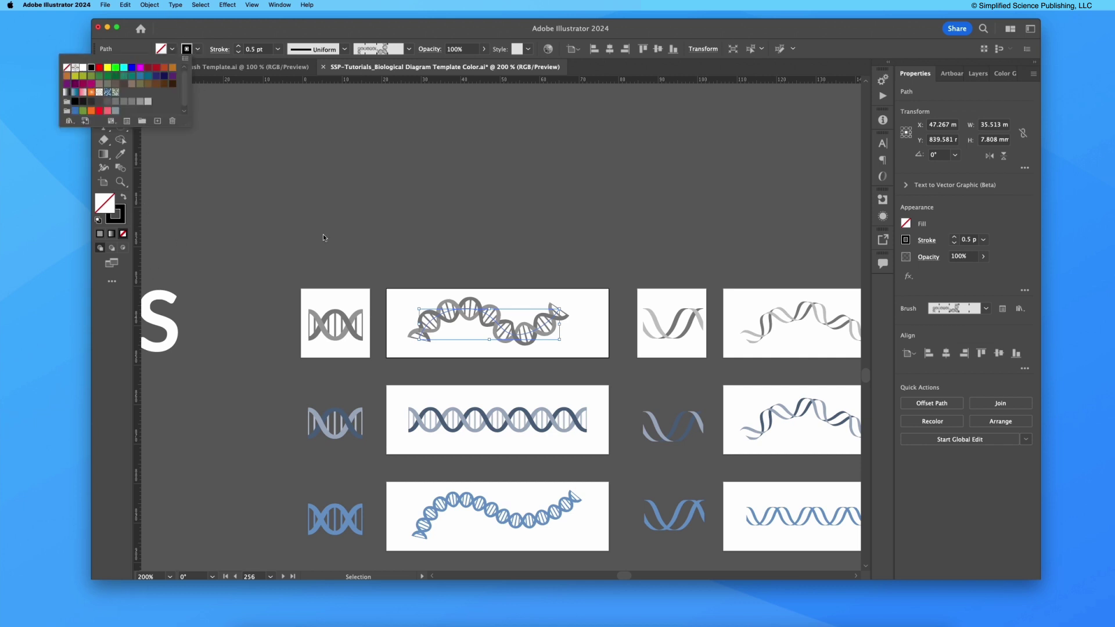
left_click(493, 198)
left_click(471, 218)
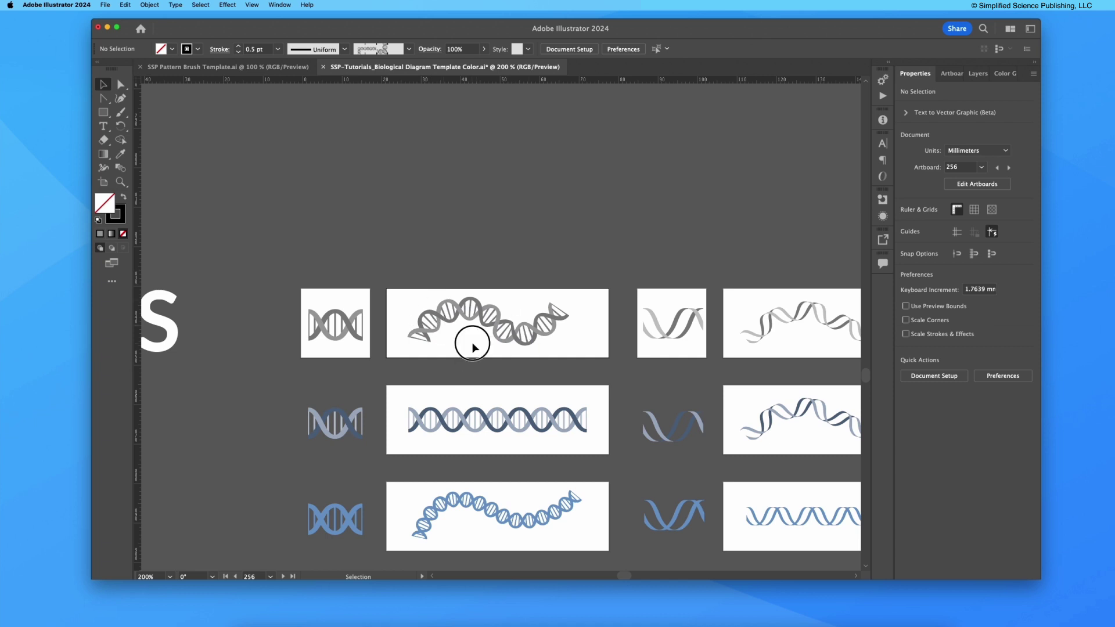
Step: Paste a copy of the BRIGHT teal swatch row just above the DNA brush samples and zoom in
key("super+minus")
key("super+minus")
key("super+minus")
key("v")
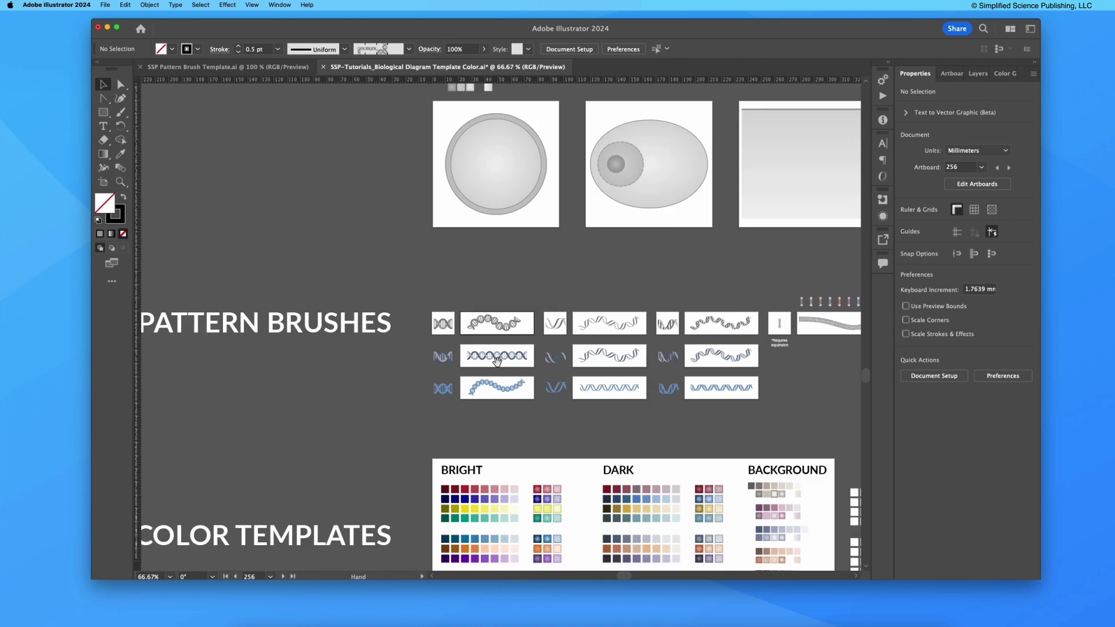
left_click_drag(489, 438, 482, 370)
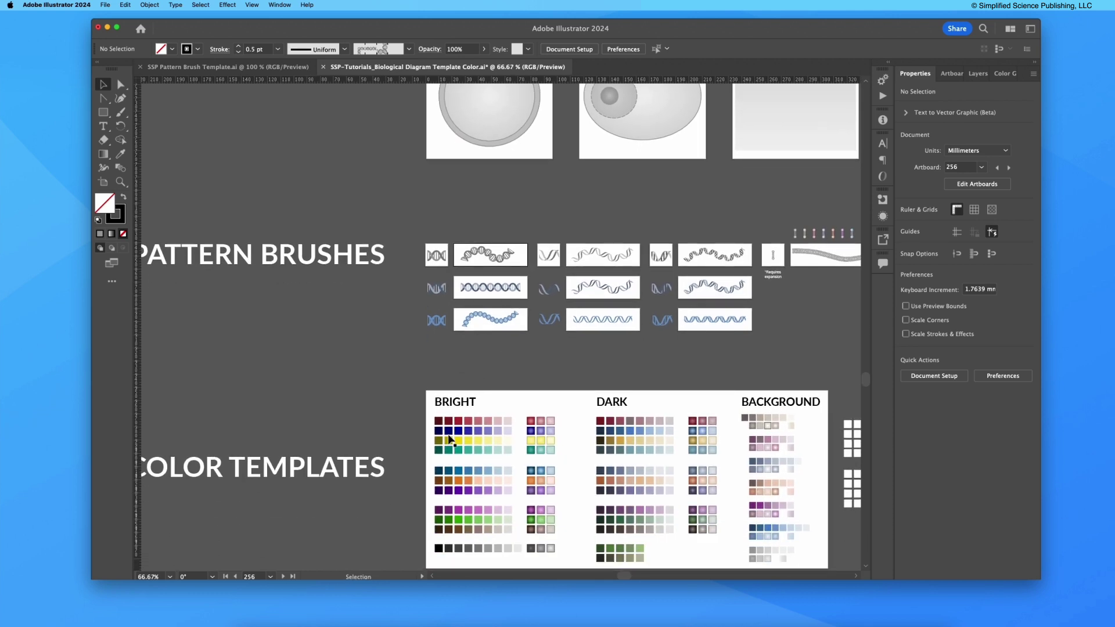
left_click(509, 451)
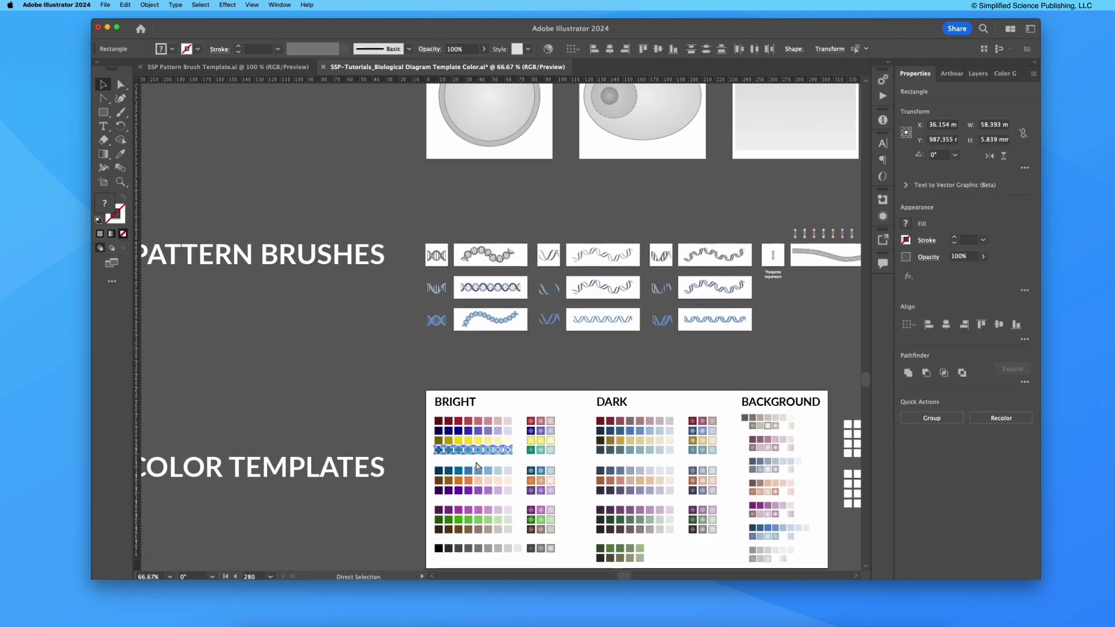
scroll(454, 360, "up", 5)
left_click(458, 352)
key("super+v")
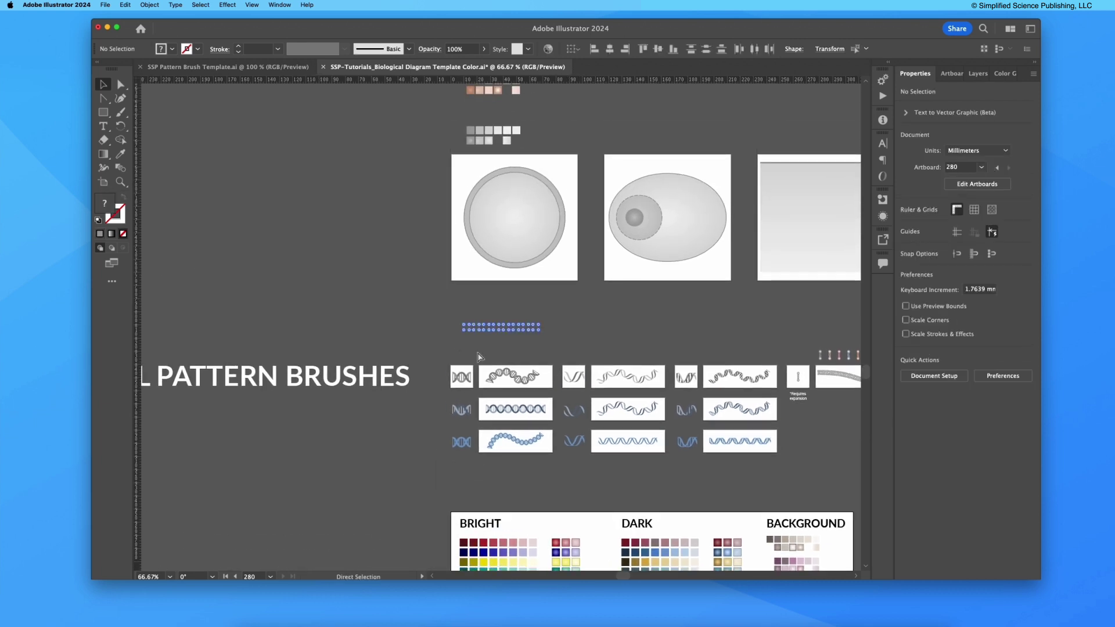
left_click_drag(490, 325, 471, 360)
scroll(471, 361, "up", 8)
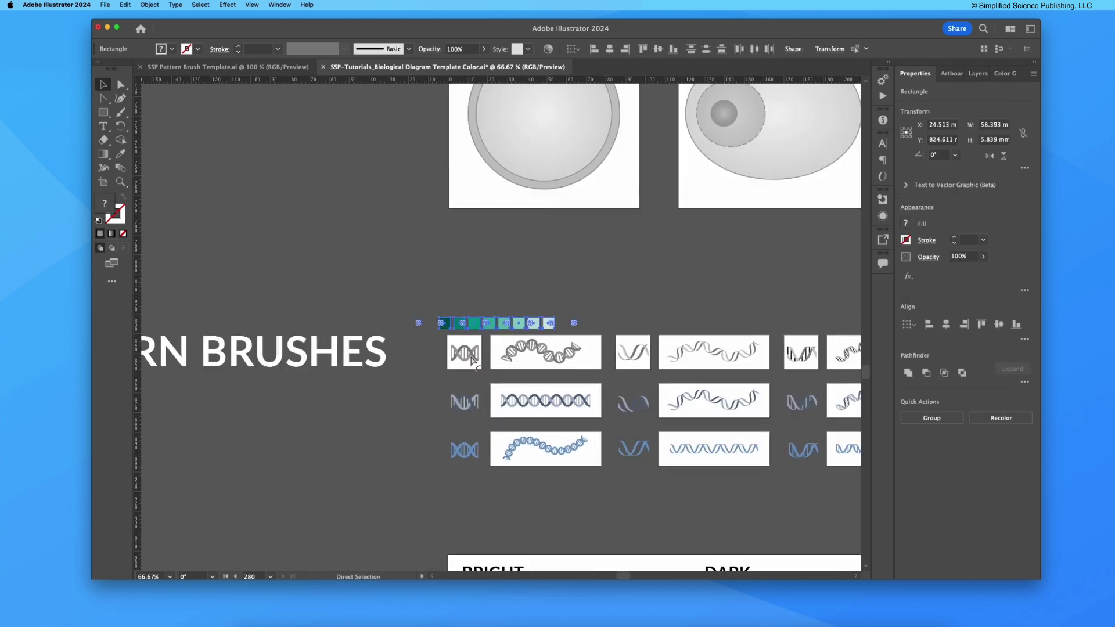
Step: Group all paths of the left DNA icon
left_click(469, 360)
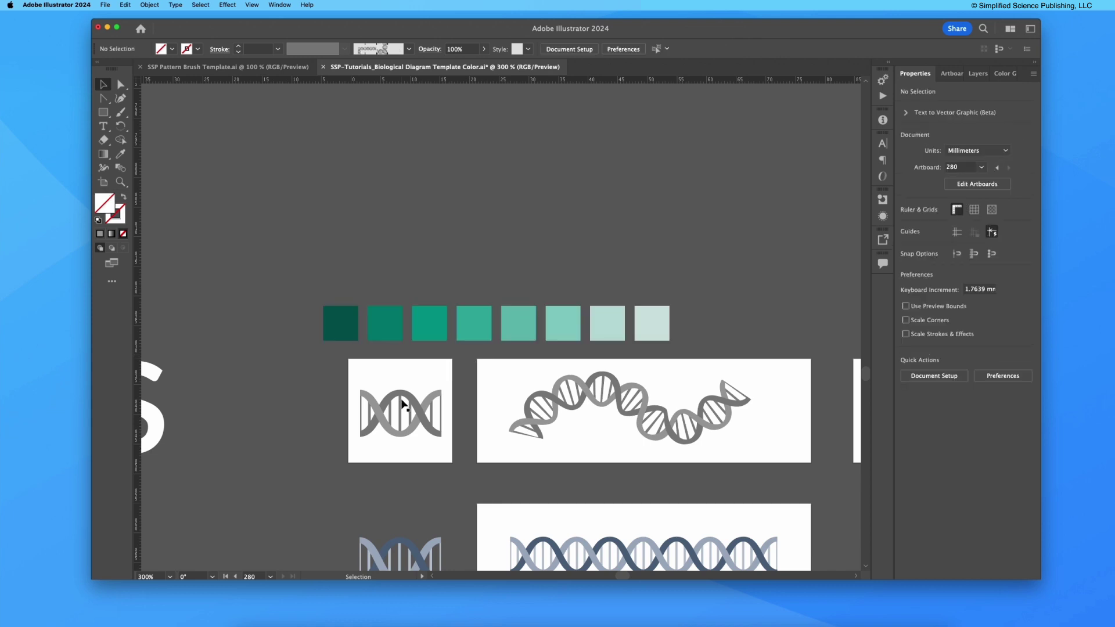
left_click(398, 399)
left_click_drag(339, 378, 431, 465)
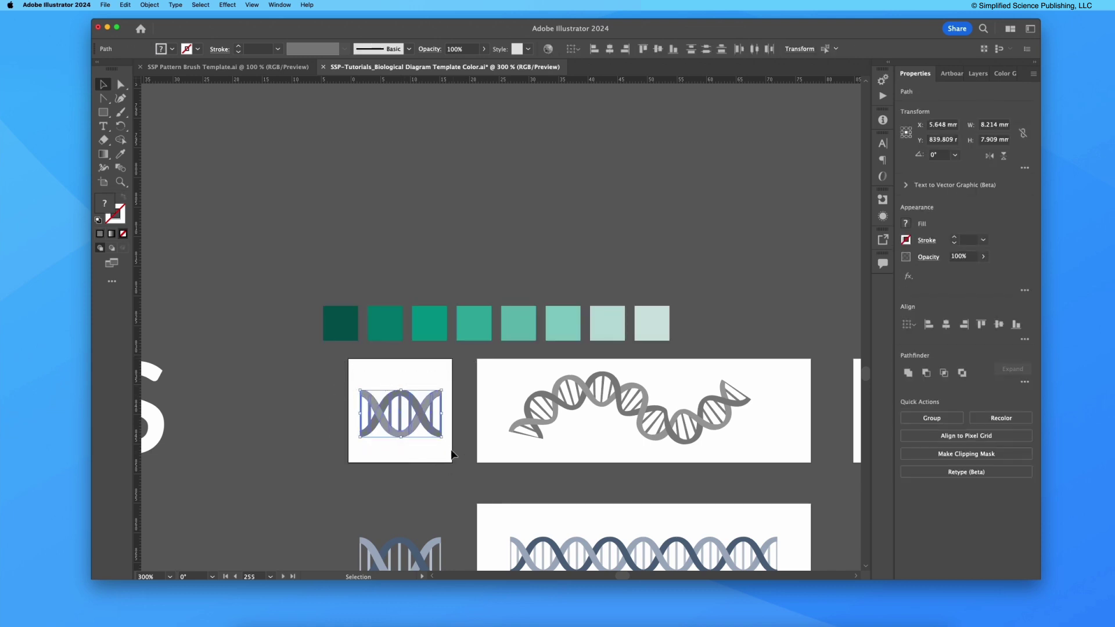
key("super+g")
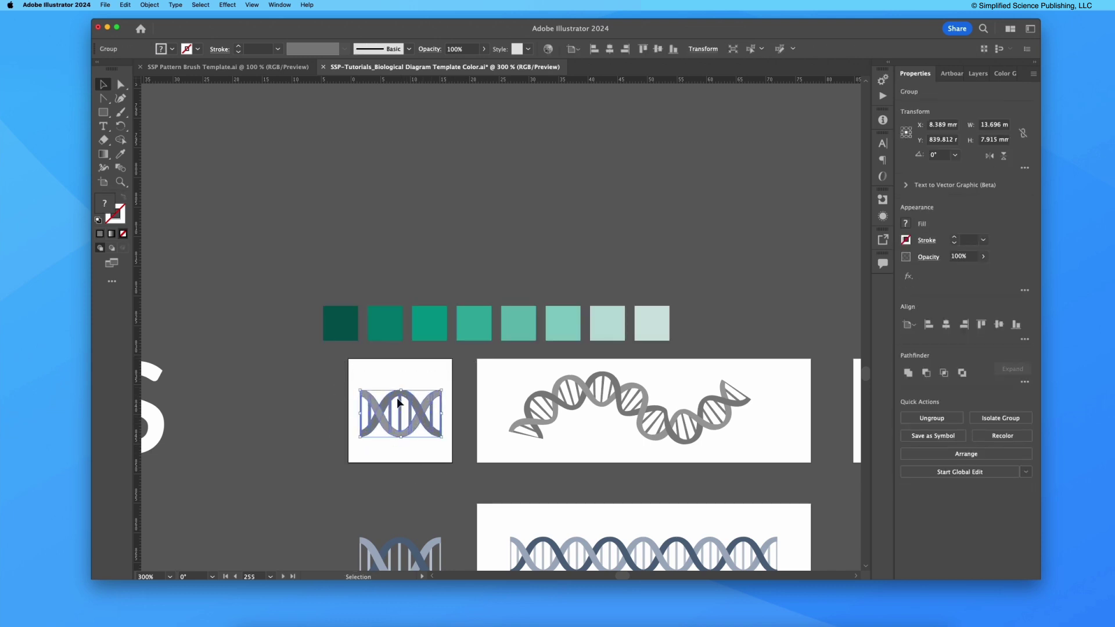
left_click(389, 427, "super")
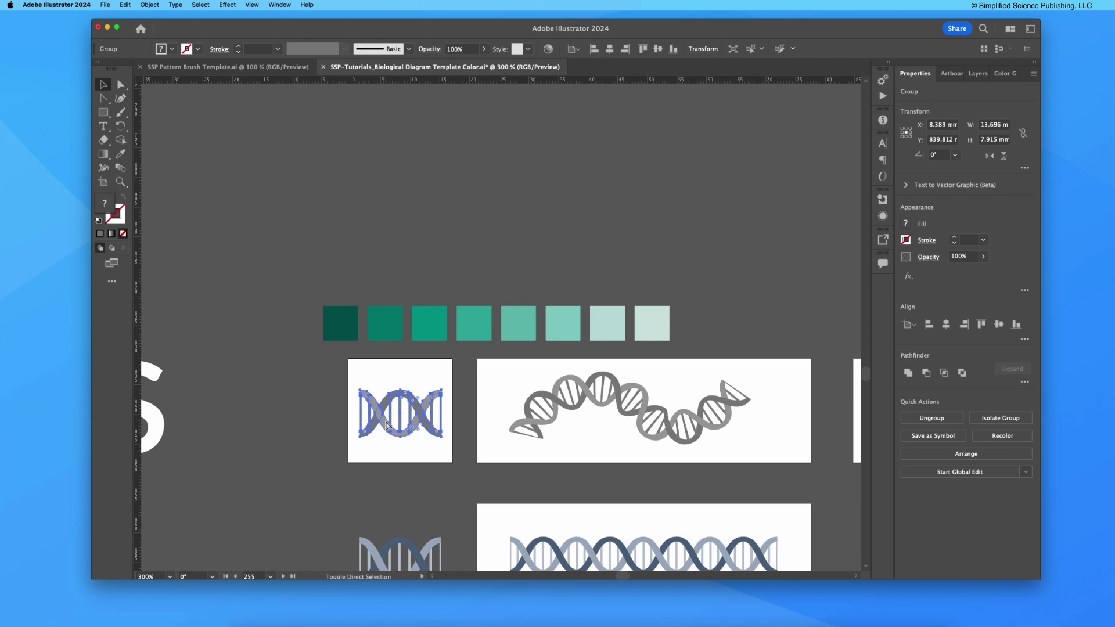
left_click(434, 371)
Step: Recolour two DNA strands with the third teal swatch using the Eyedropper
left_click(416, 403)
left_click(391, 402, "shift")
key("i")
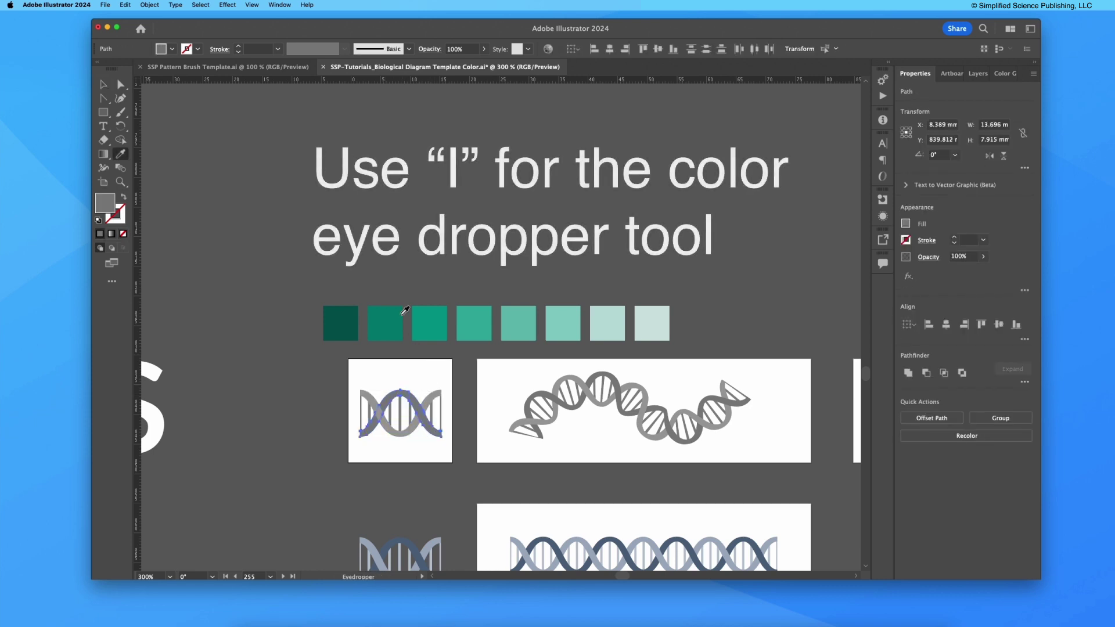
left_click(429, 318)
key("v")
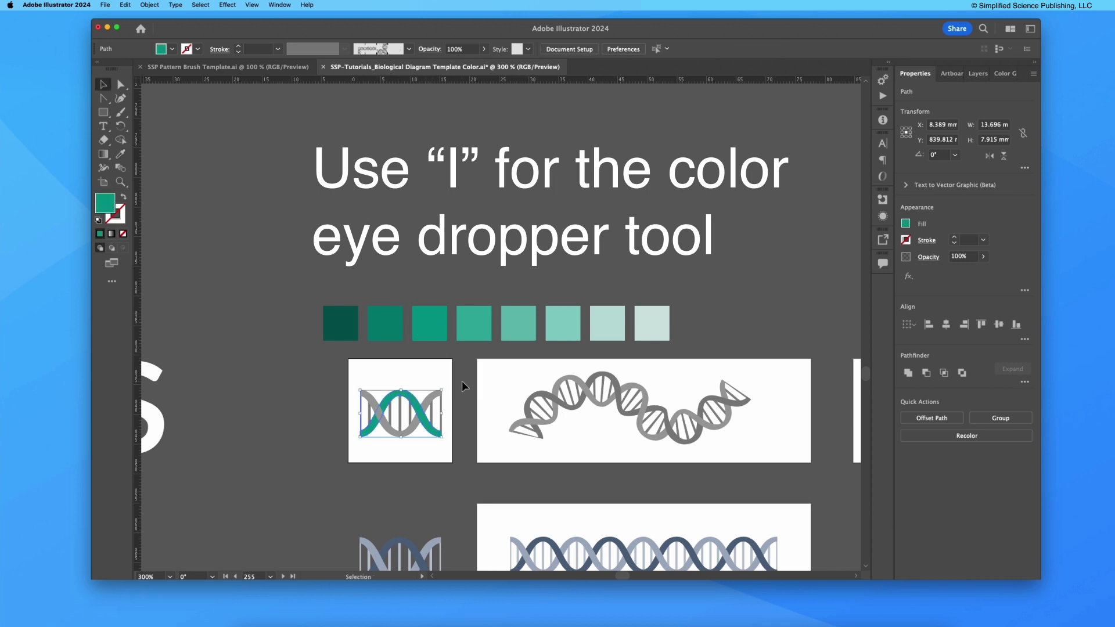
left_click(462, 381)
Step: Recolour two more grey strands with the lighter teal swatch
left_click(396, 437)
left_click(377, 415, "shift")
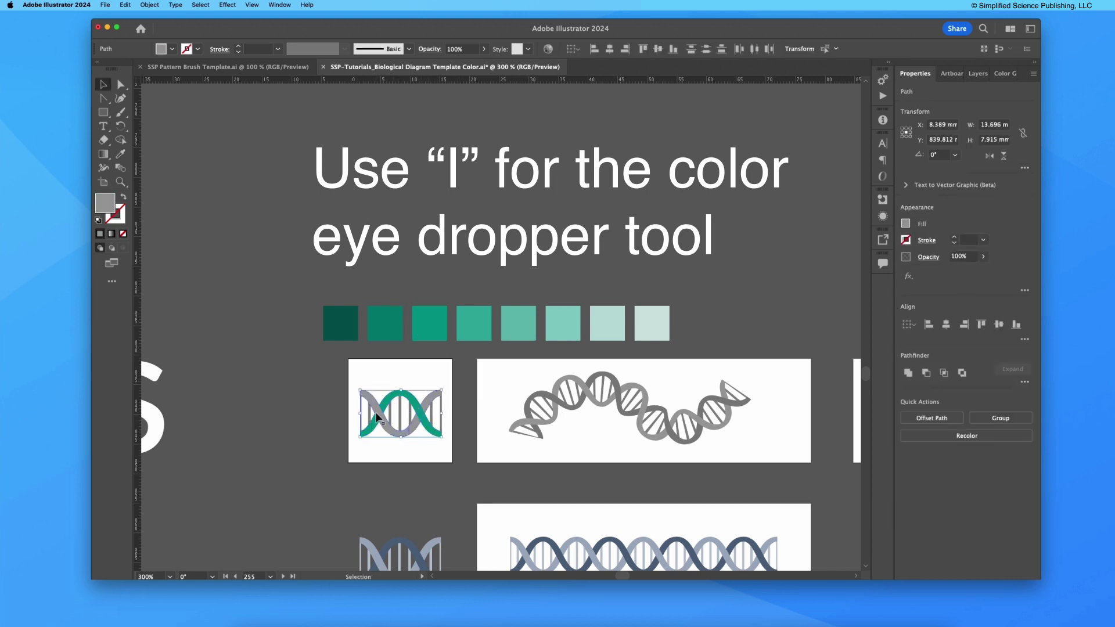
key("i")
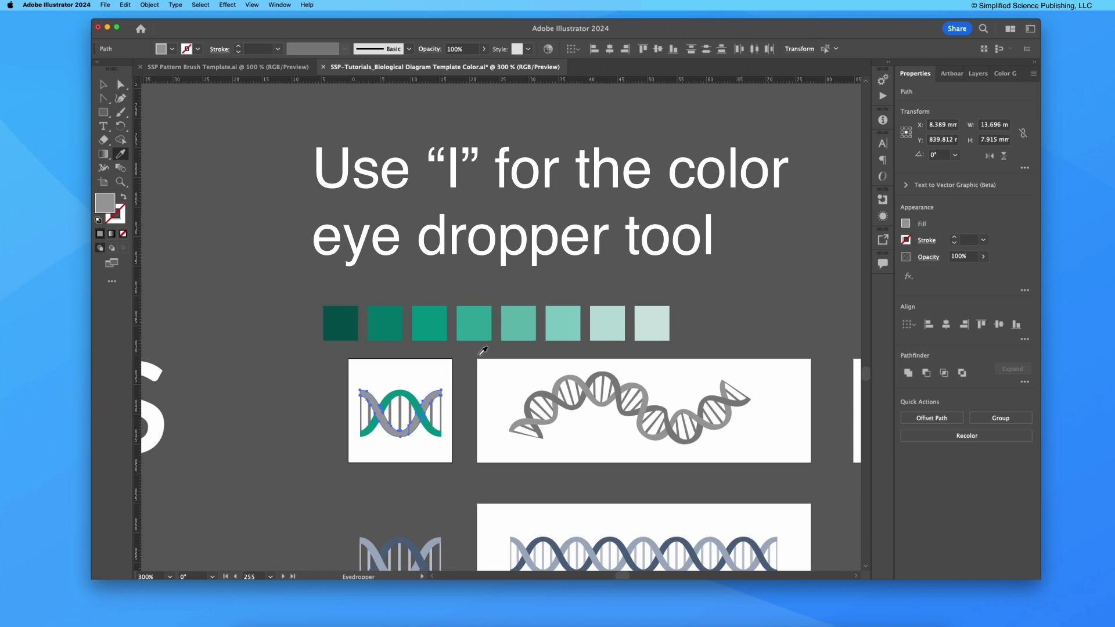
left_click(514, 328)
key("v")
left_click(450, 367)
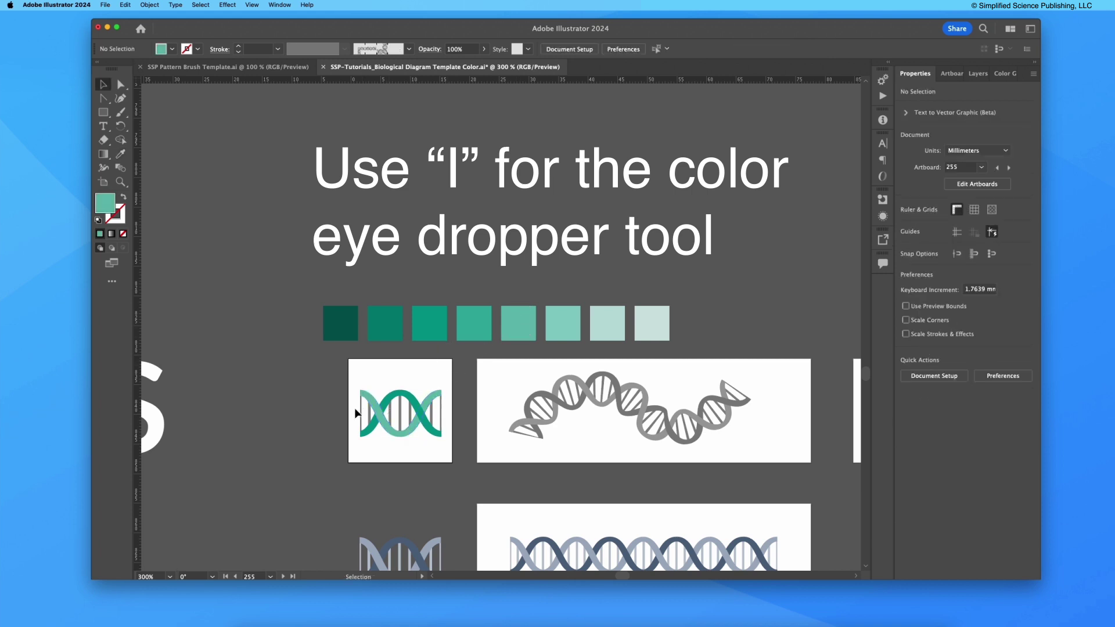
Step: Recolour the remaining strand pieces with the darkest teal swatch, then select the whole tile
left_click(370, 419)
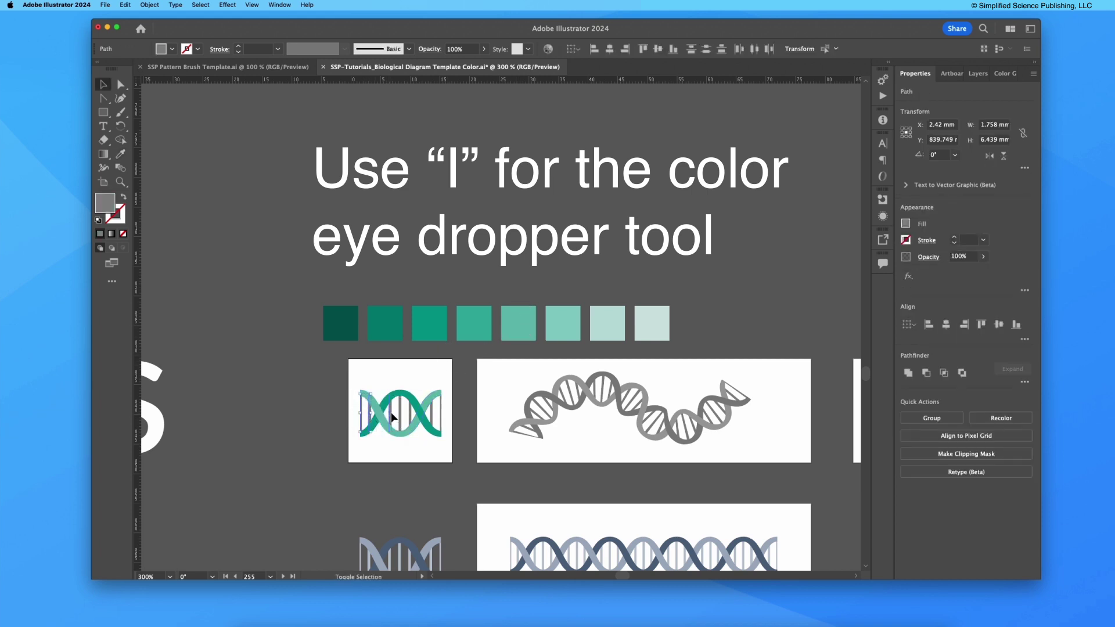
left_click(405, 419, "shift")
left_click(433, 423, "shift")
left_click(441, 423, "shift")
left_click(443, 422, "shift")
key("i")
left_click(350, 320)
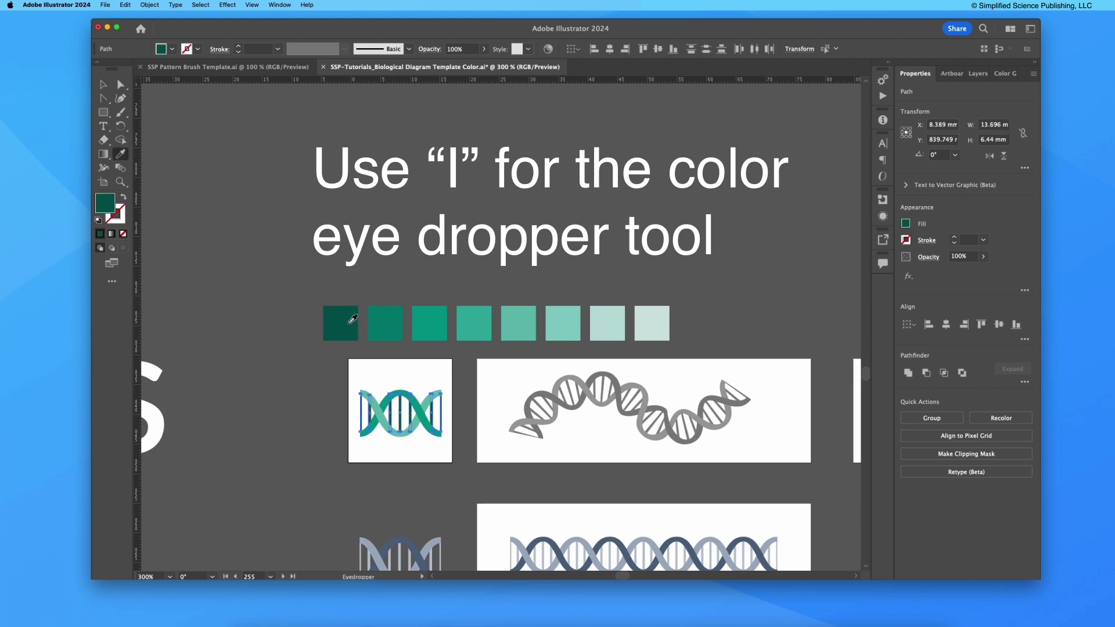
key("v")
left_click(409, 281)
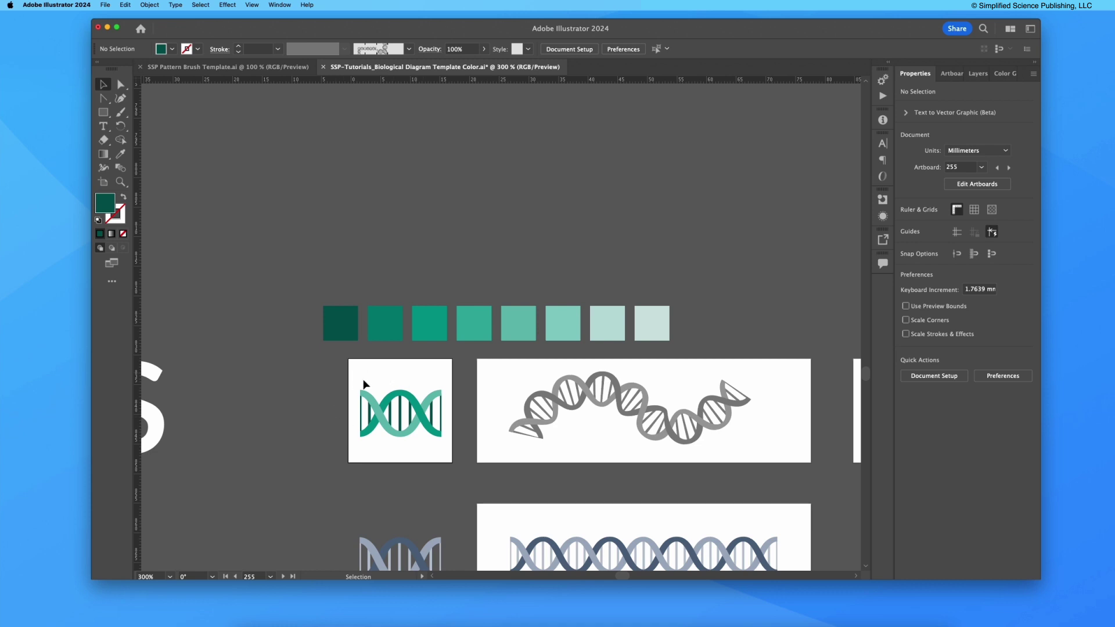
left_click_drag(355, 379, 435, 438)
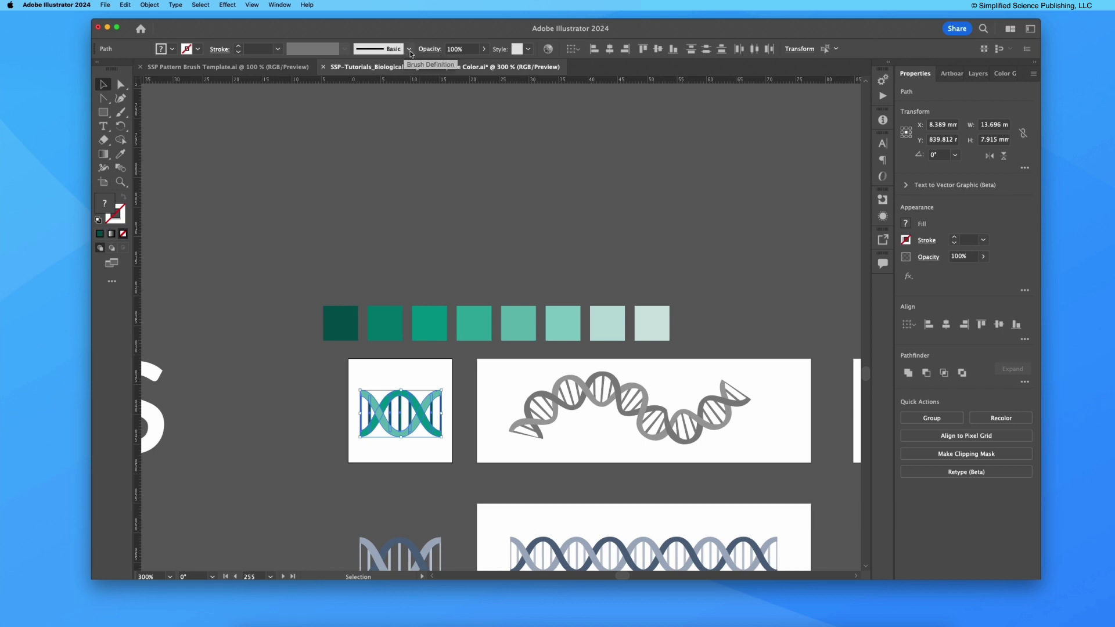
Step: Create a new brush from the teal DNA tile, choosing the Pattern Brush type
left_click(409, 50)
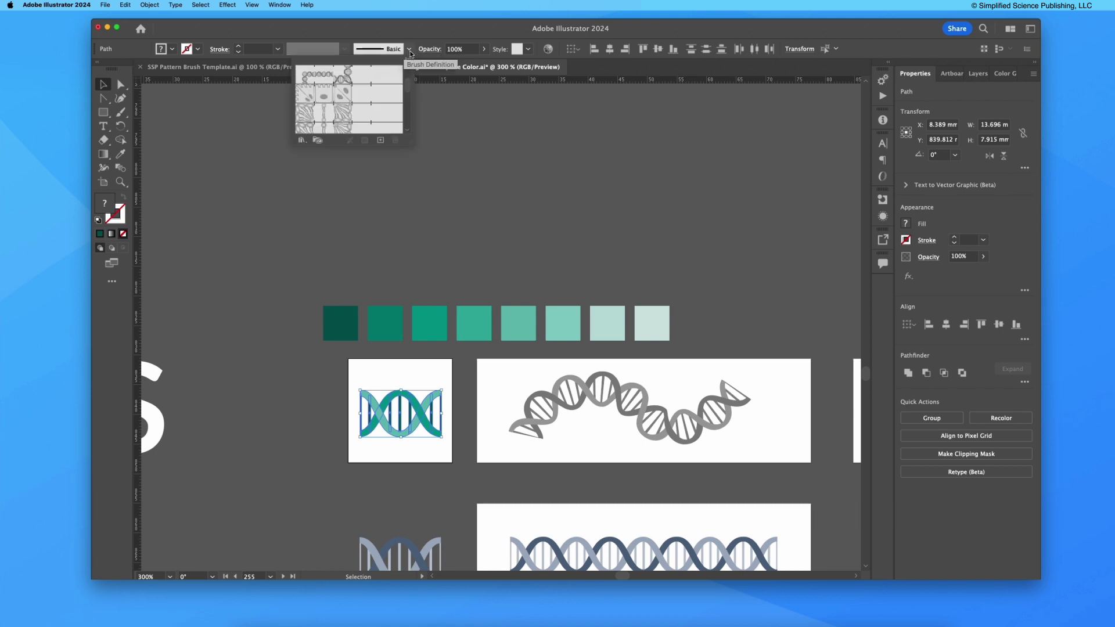
left_click(381, 141)
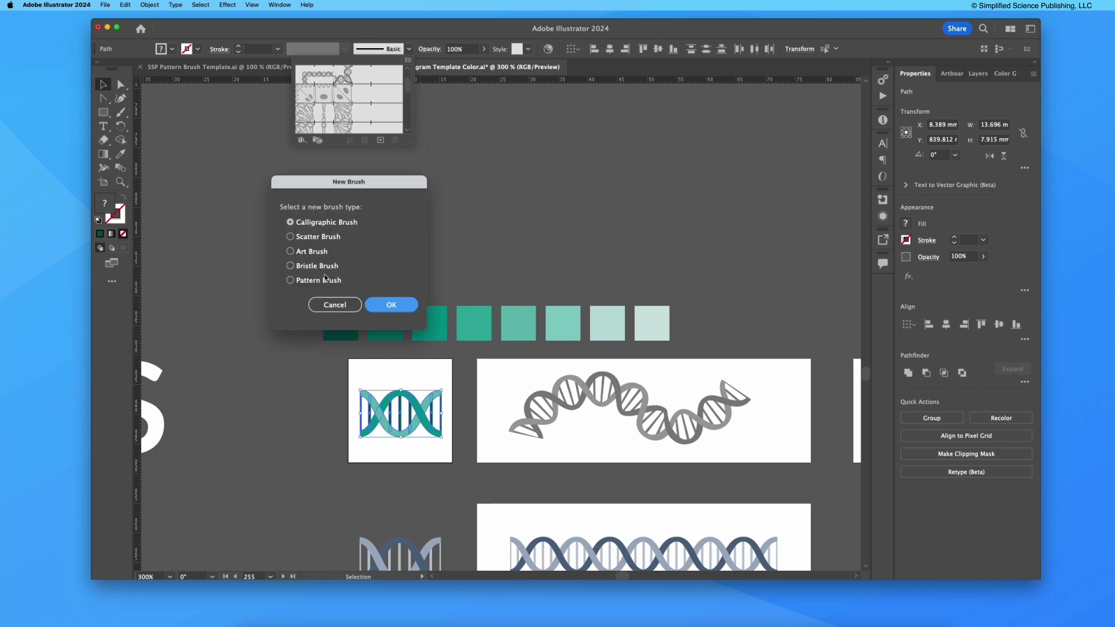
left_click(324, 281)
left_click(386, 304)
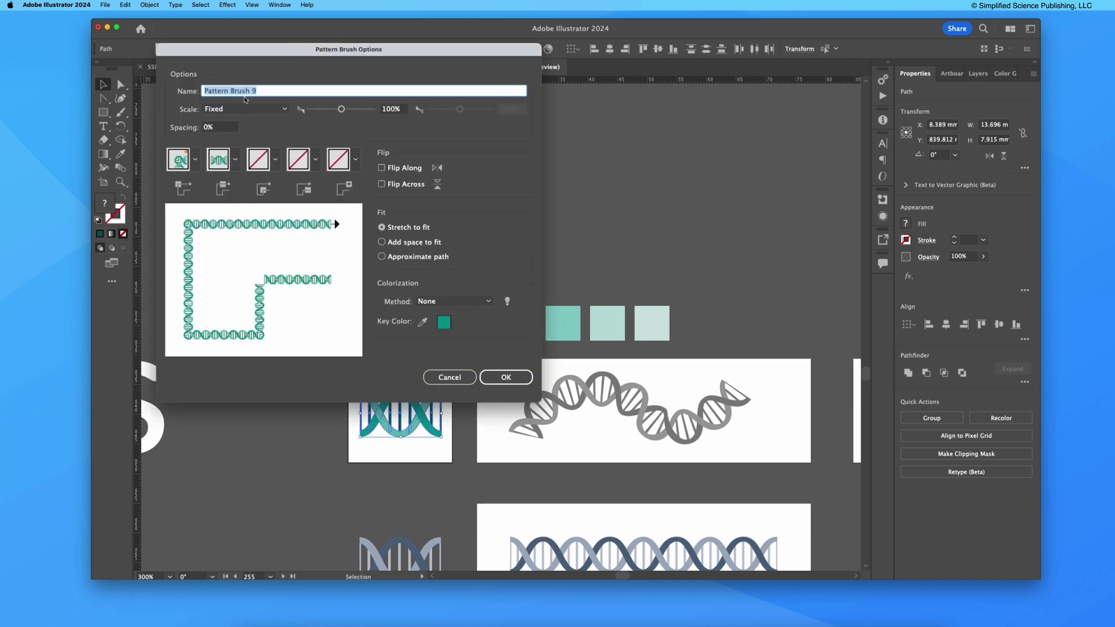
Step: Name the pattern brush 'Green DNA', set its corner tiles to Auto-Between, and save it
type("C")
left_click(257, 164)
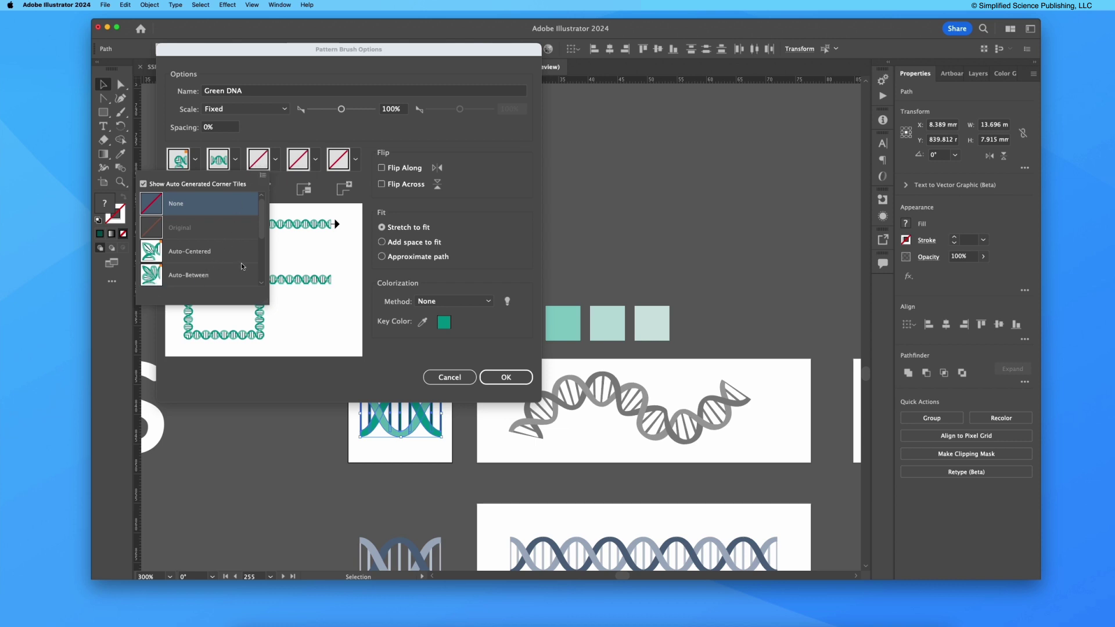
left_click(198, 280)
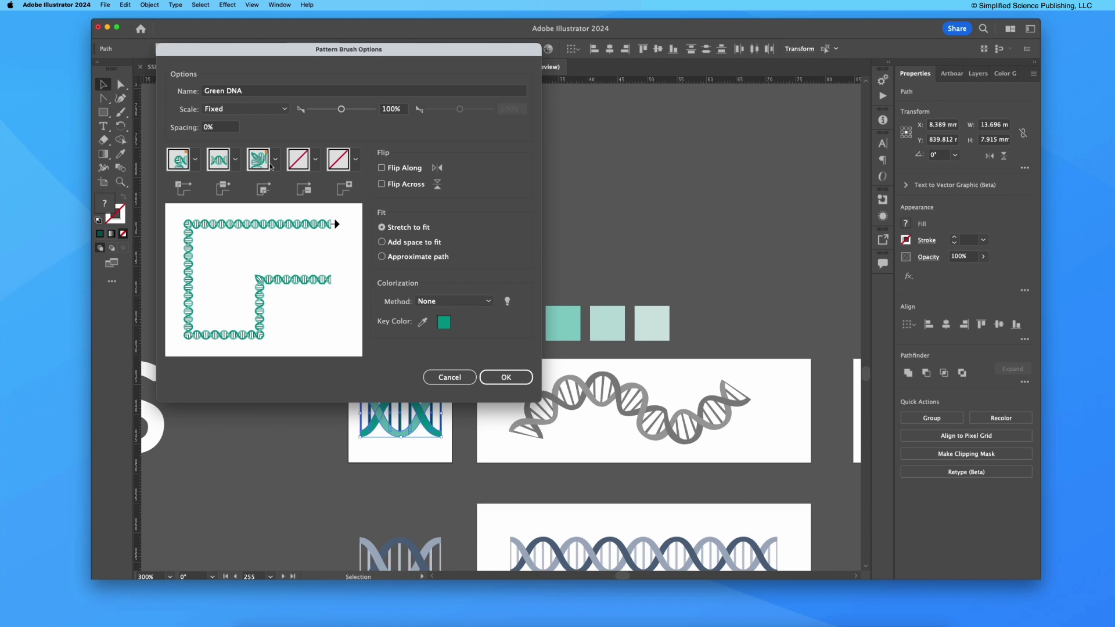
left_click(195, 159)
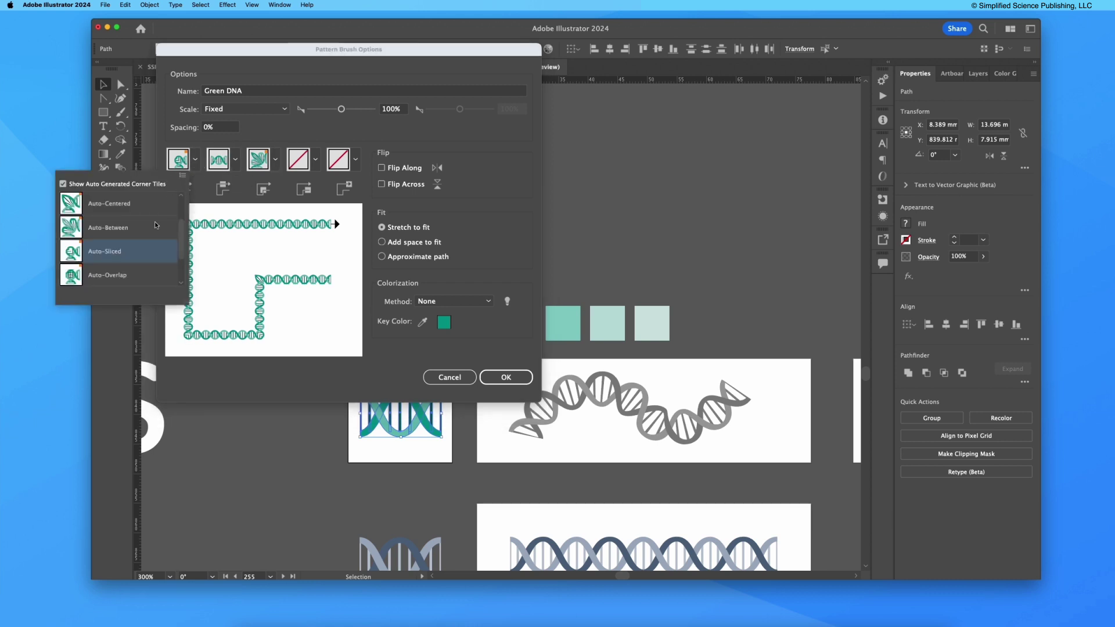
left_click(114, 229)
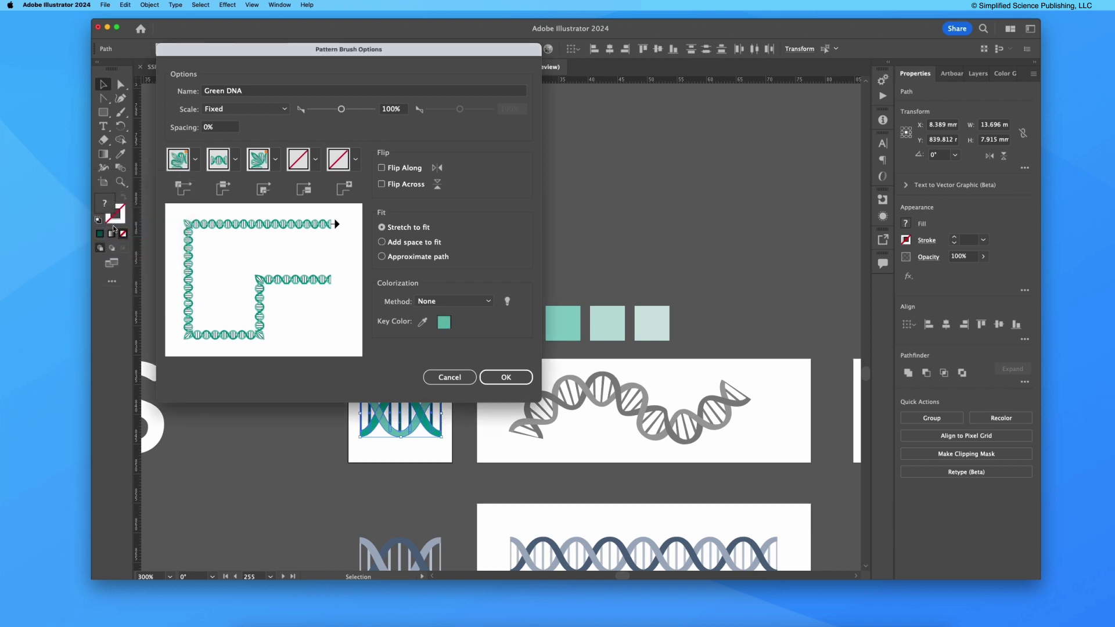
left_click(195, 159)
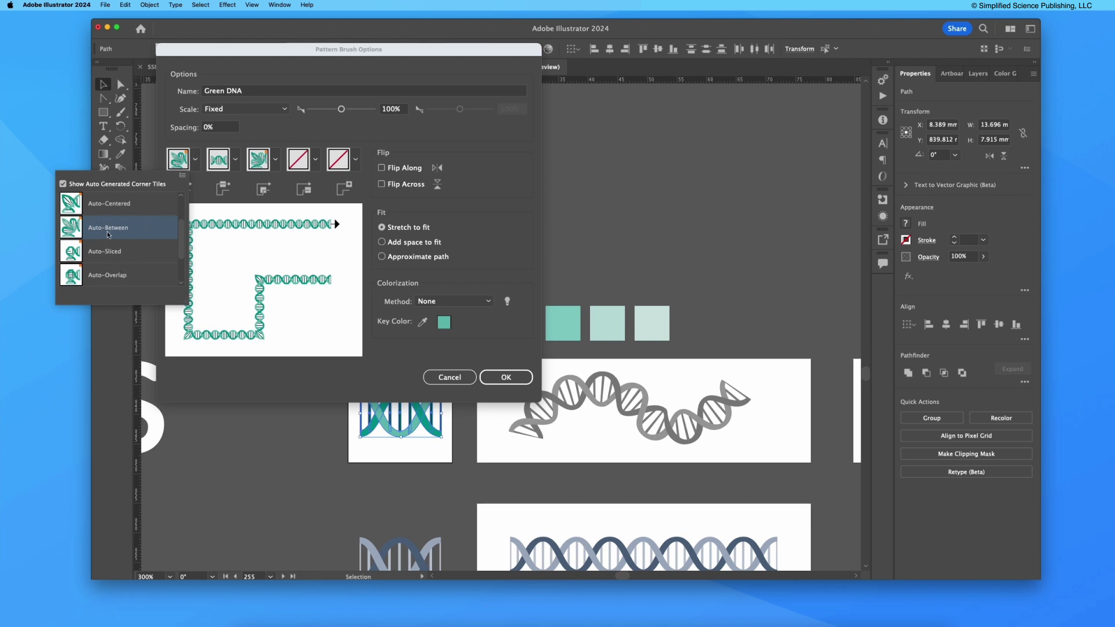
left_click(283, 252)
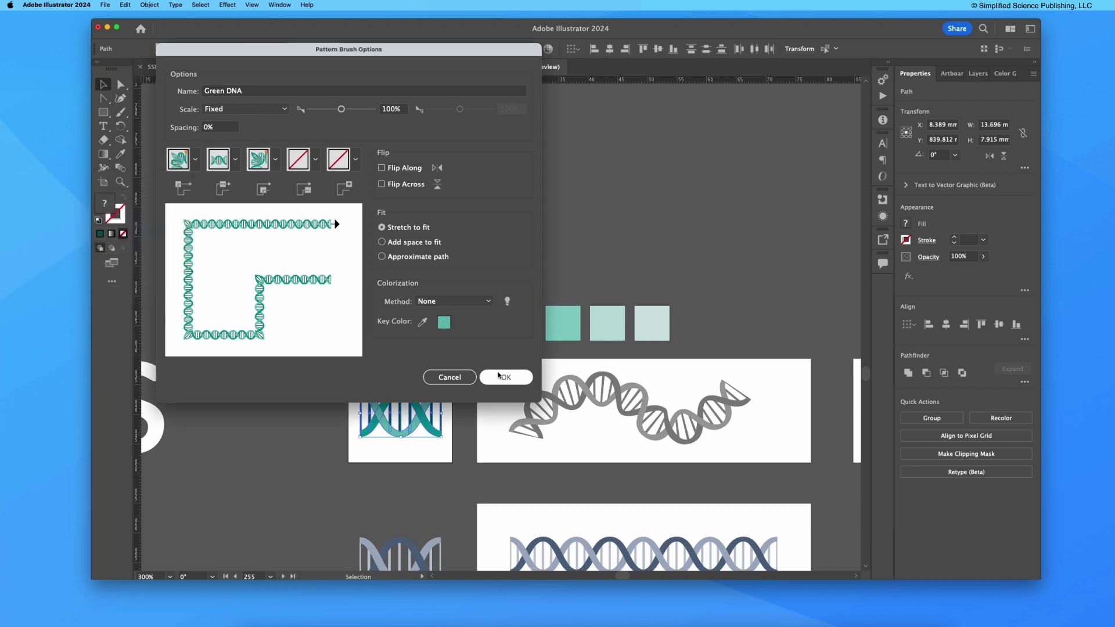
left_click(504, 377)
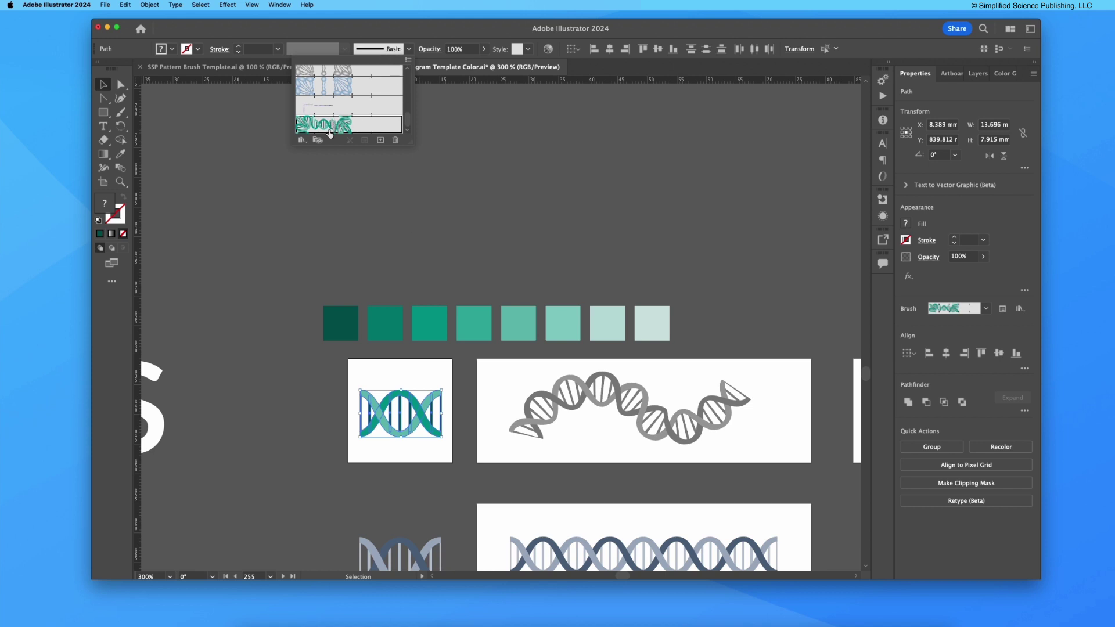
Step: Apply the Green DNA brush to the grey wavy helix path and reposition it slightly
left_click(581, 360)
left_click(578, 408)
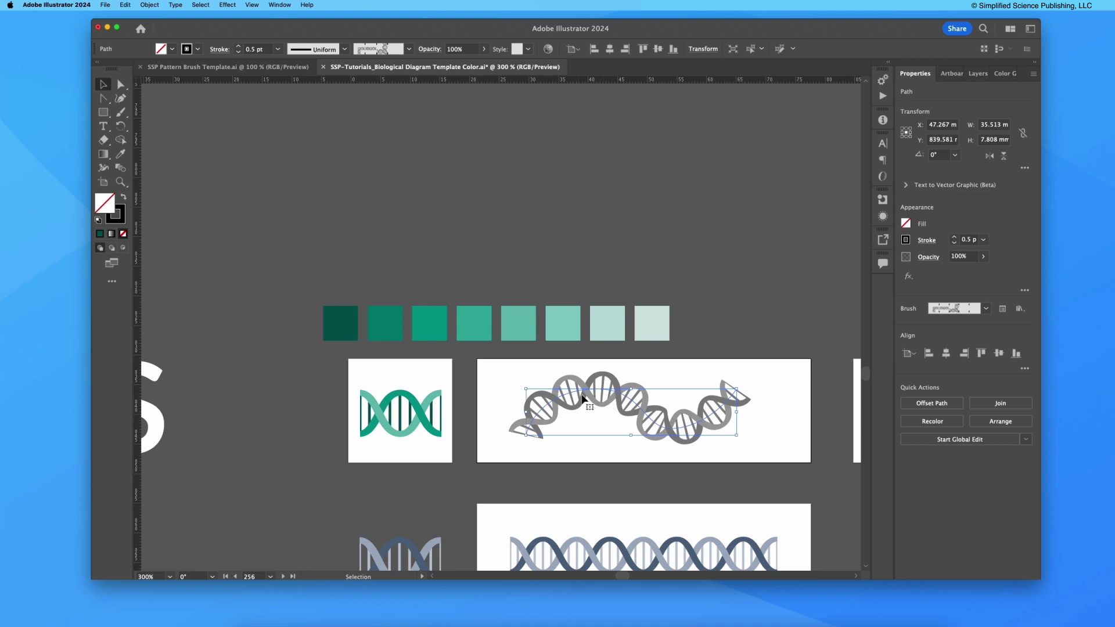
left_click_drag(585, 416, 604, 400)
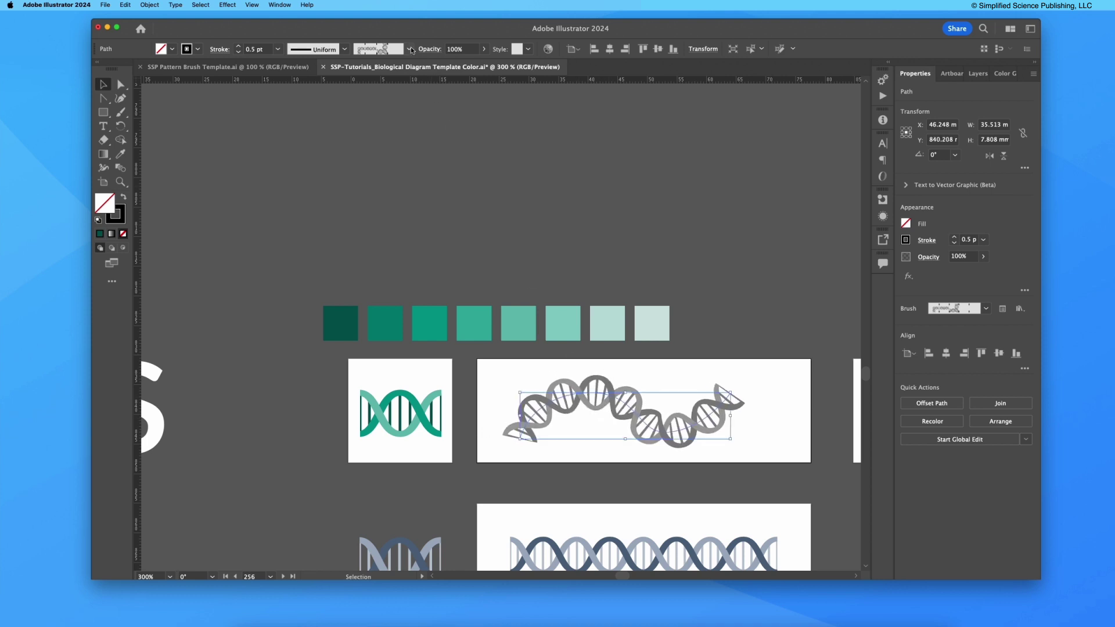
left_click(412, 50)
scroll(369, 124, "down", 5)
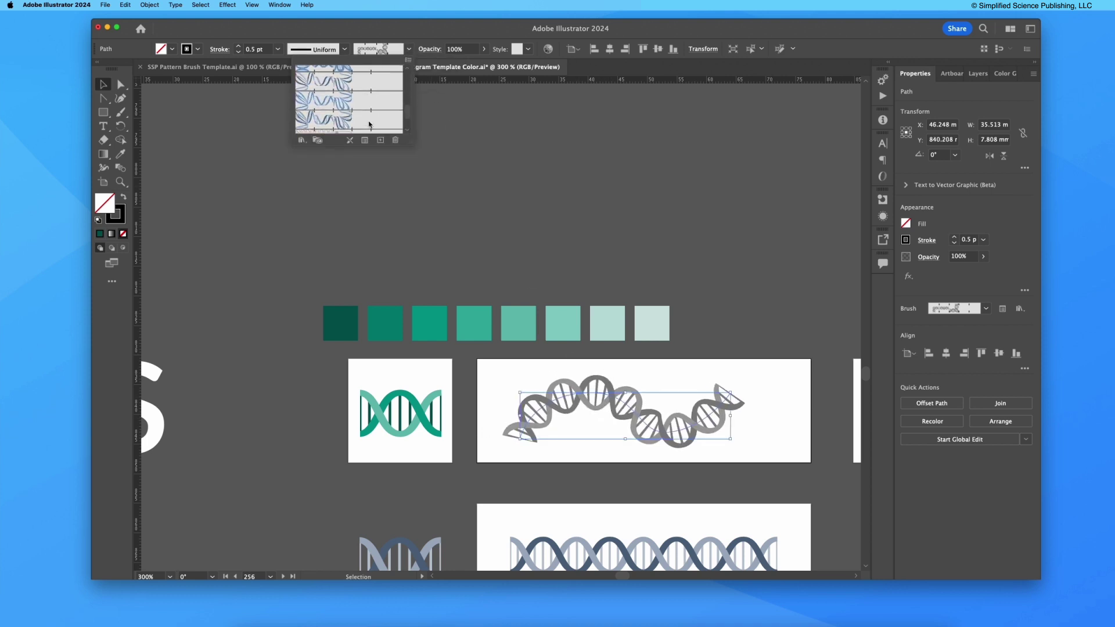
scroll(369, 125, "down", 3)
left_click(349, 123)
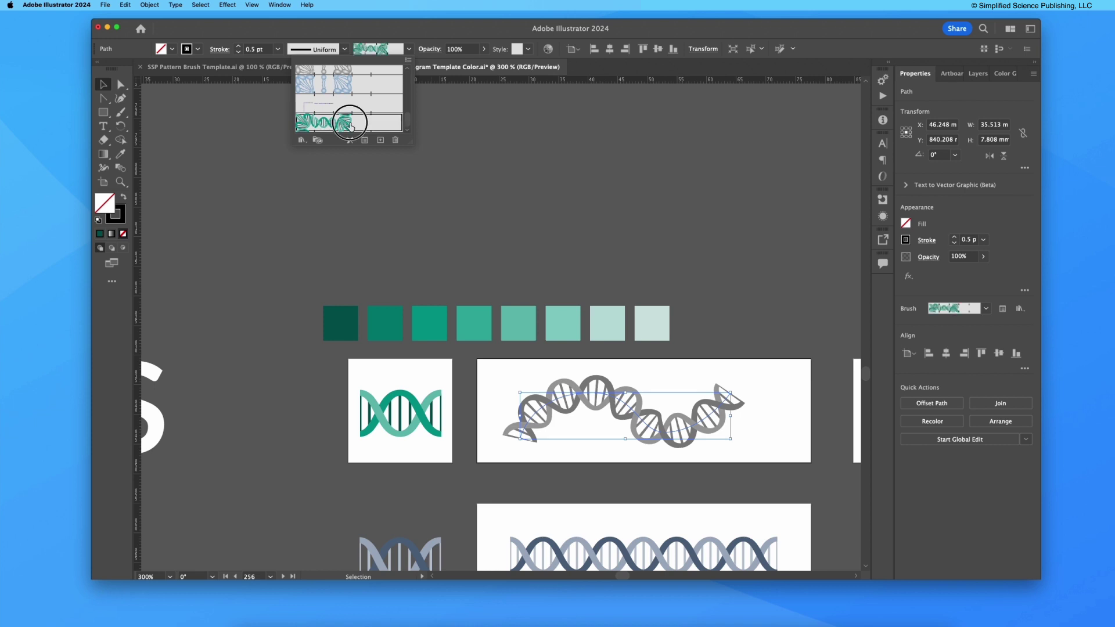
left_click(529, 156)
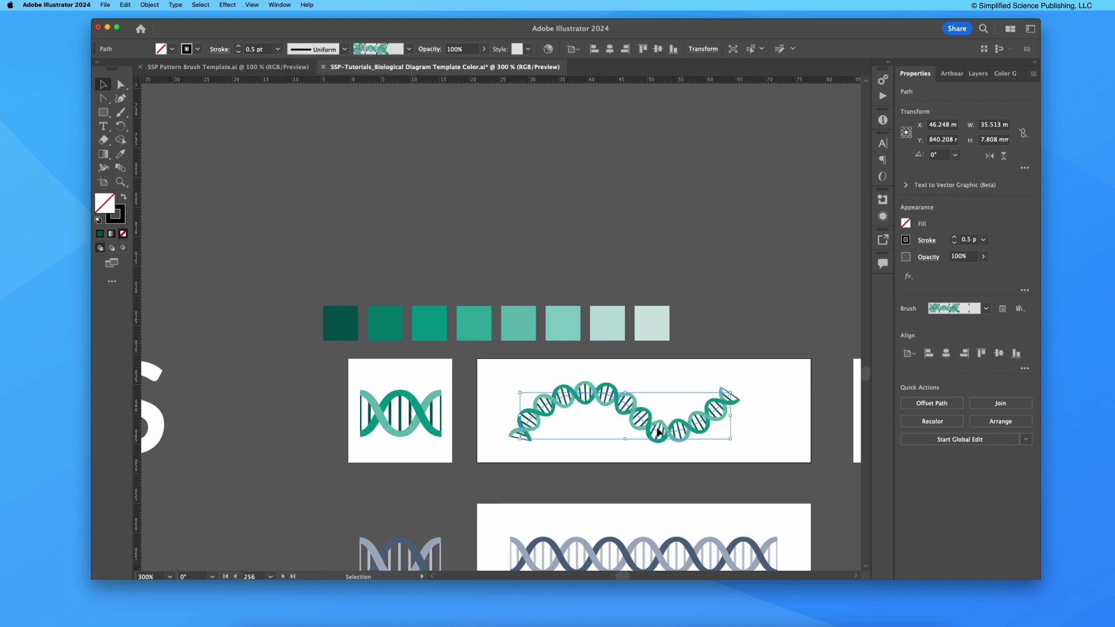
left_click(689, 368)
left_click_drag(627, 409, 617, 430)
Step: Draw a horizontal line across the artboard's top and give it the Green DNA brush
key("p")
left_click(506, 368)
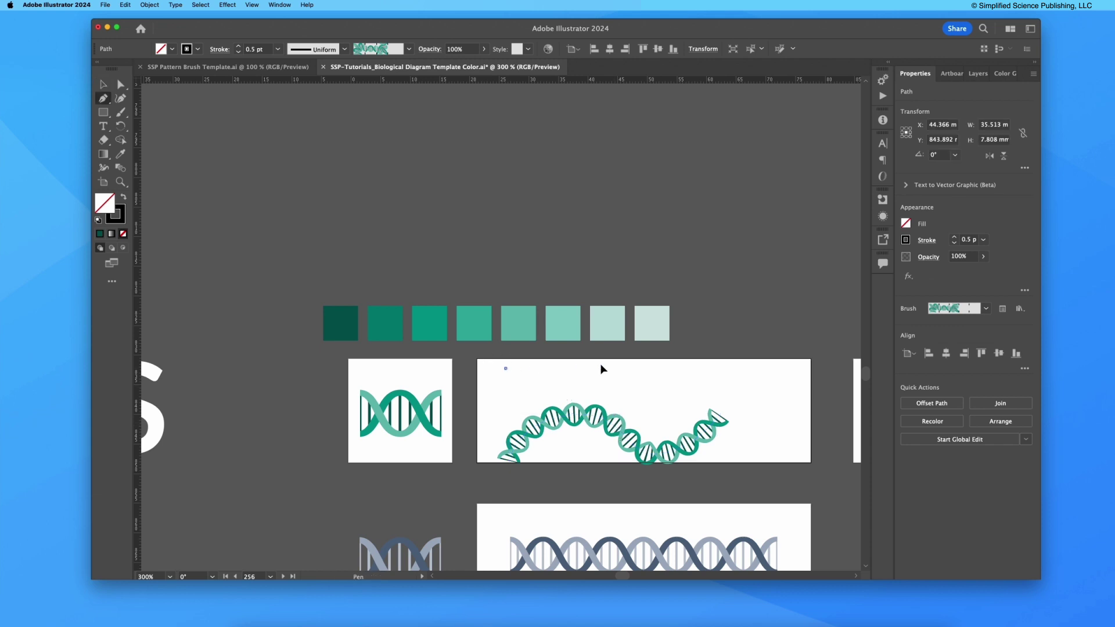
left_click(702, 373, "shift")
key("v")
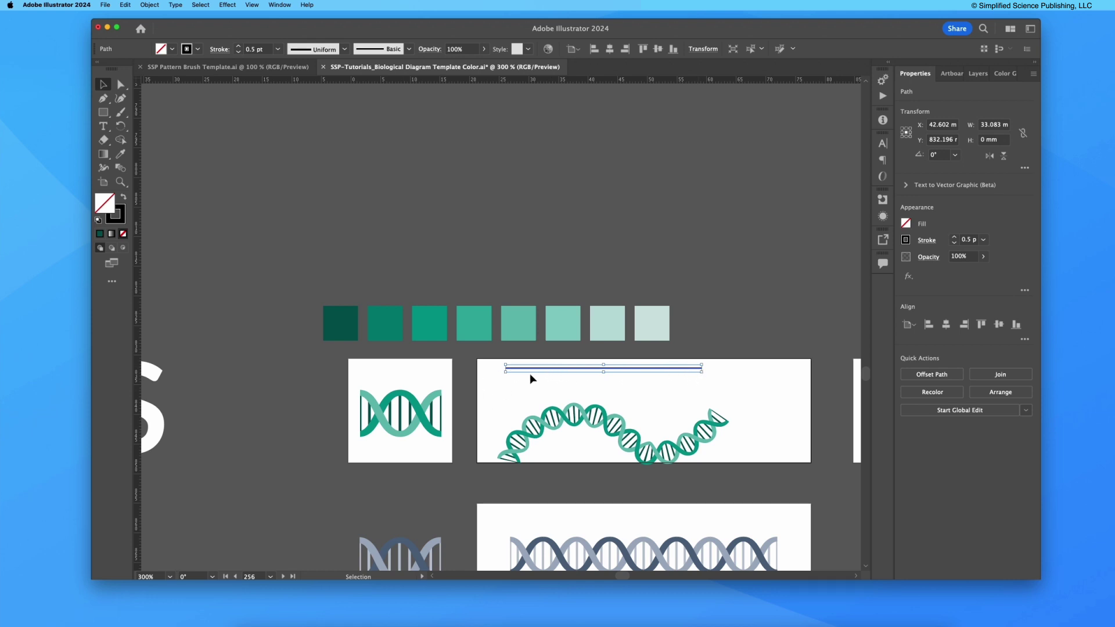
left_click(410, 51)
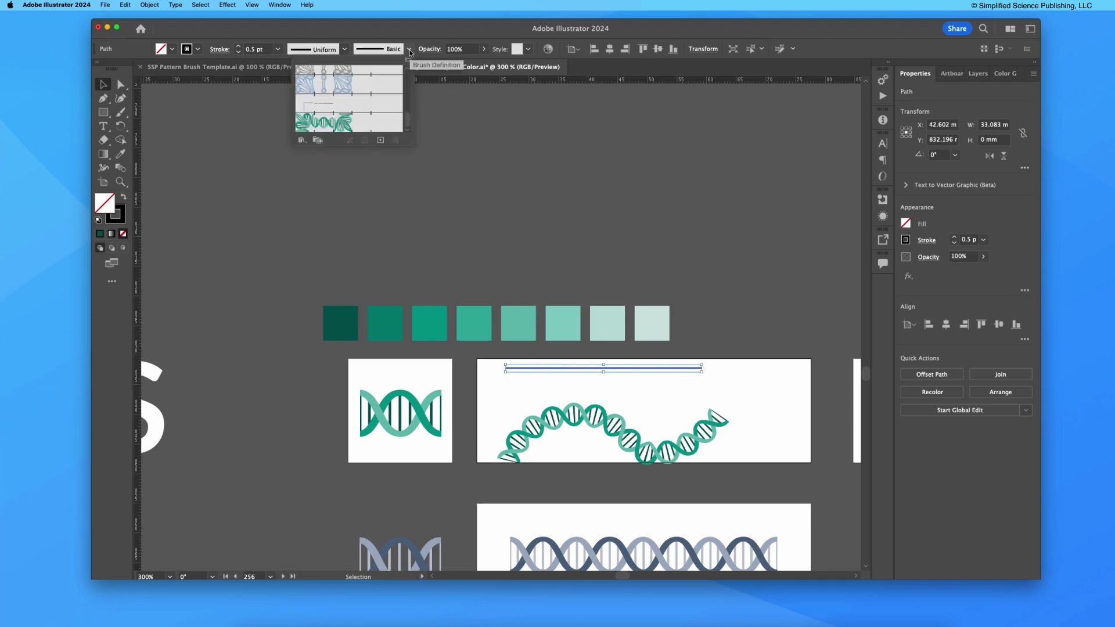
left_click(331, 124)
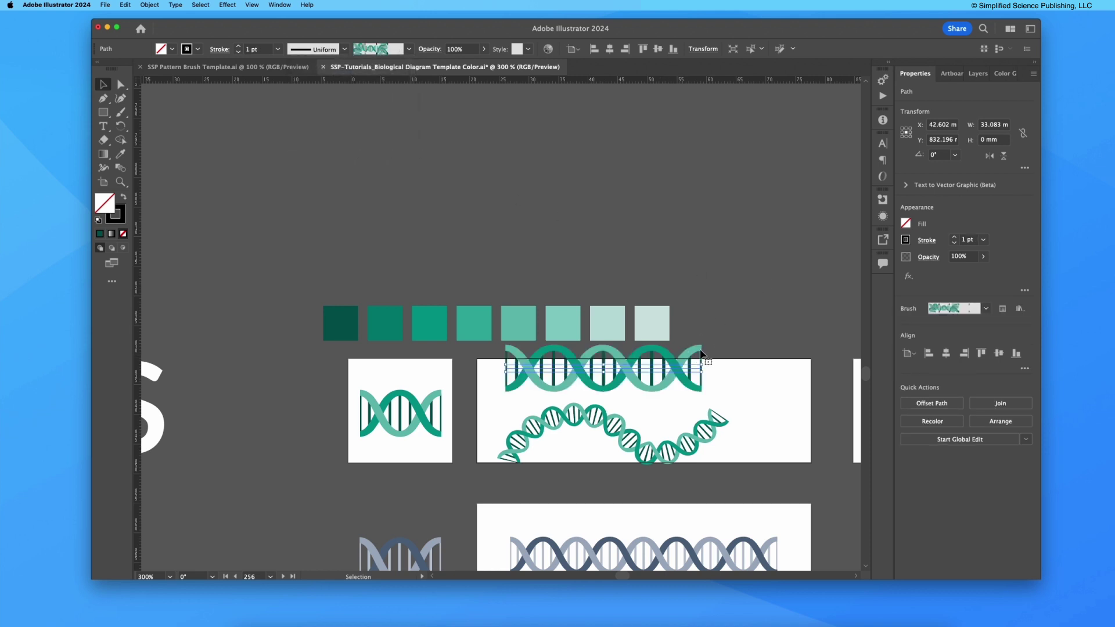
left_click_drag(627, 396, 619, 405)
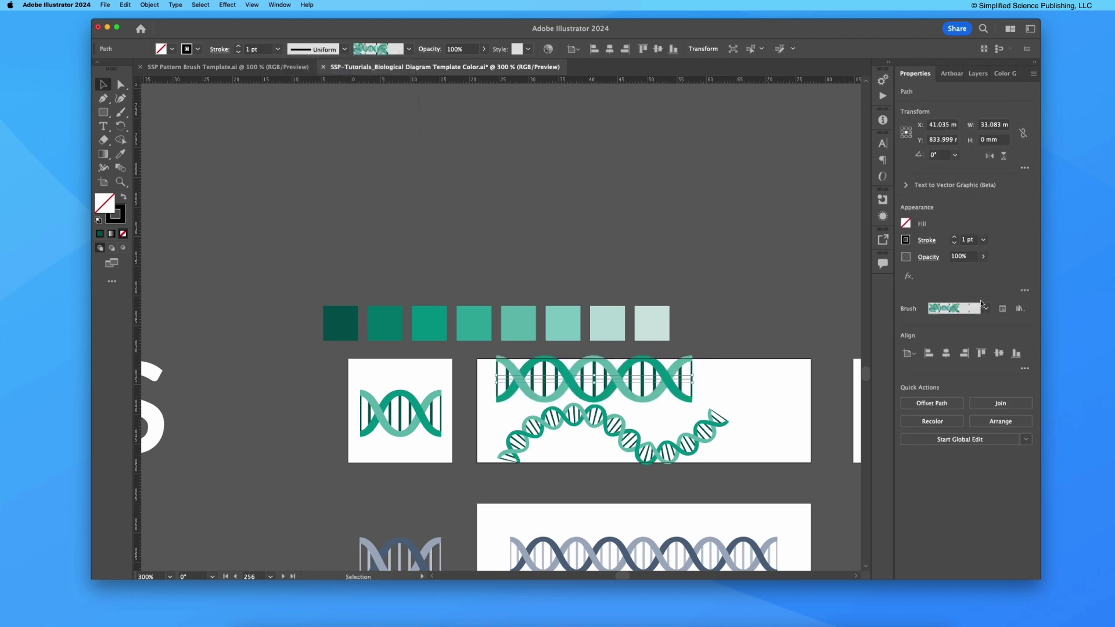
Step: Set the straight strand's stroke weight to 0.5 pt and undo the wavy DNA's last move
left_click(966, 241)
key("BackSpace")
key("Return")
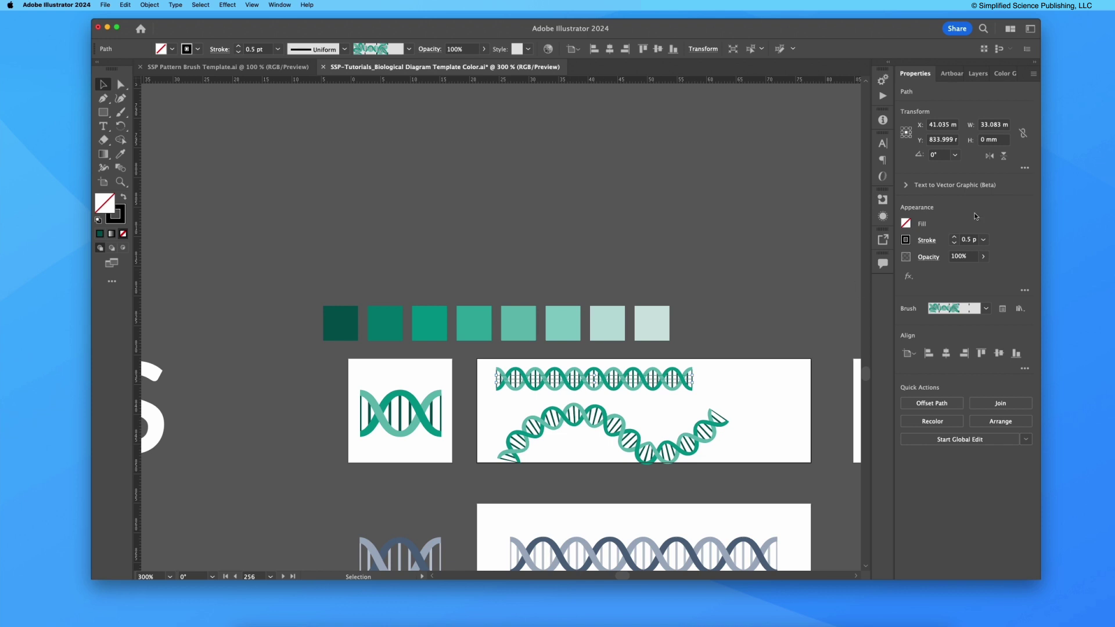
left_click(746, 372)
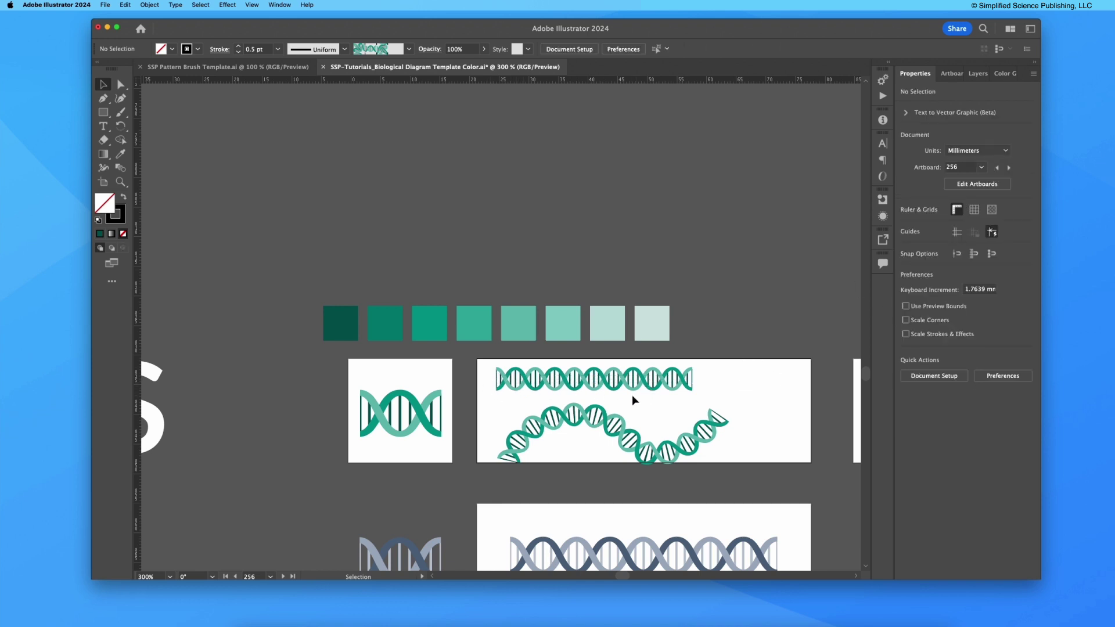
key("super+z")
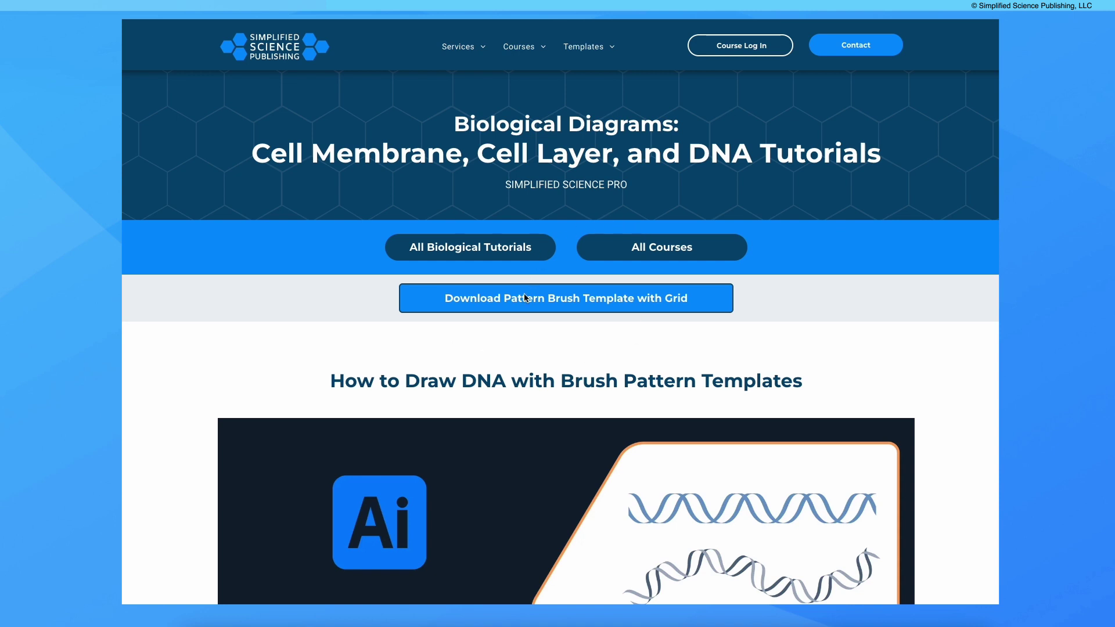
Step: Download the Pattern Brush Template with Grid from the tutorial page
left_click(509, 331)
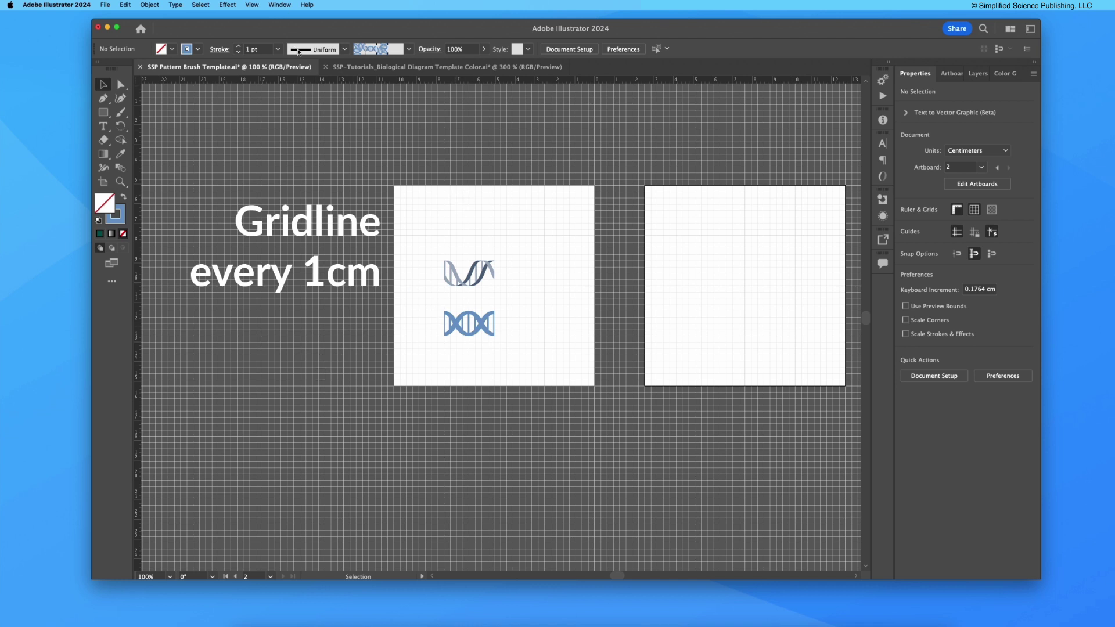
Step: Define a Two Point Perspective grid in centimetres with a gridline every 1 cm
left_click(262, 4)
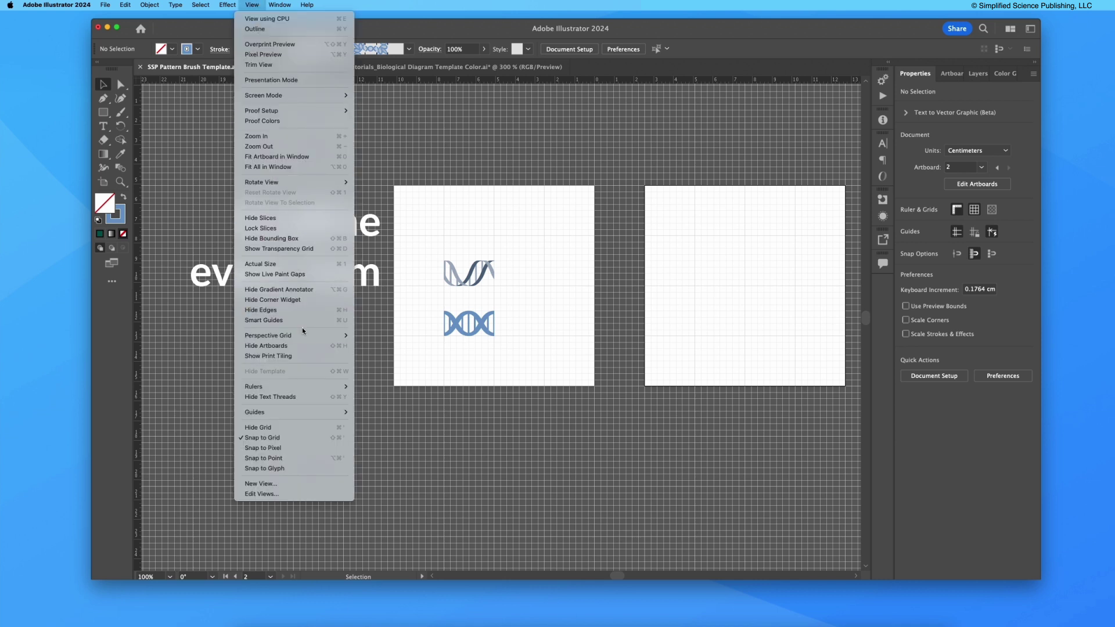
mouse_move(312, 336)
left_click(377, 392)
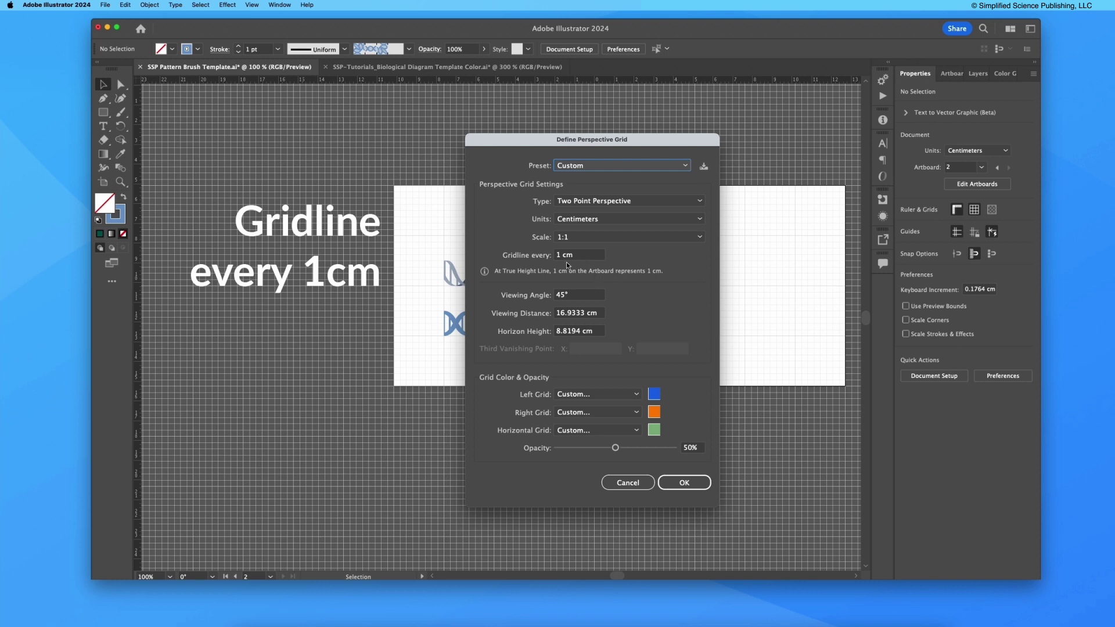
left_click(684, 481)
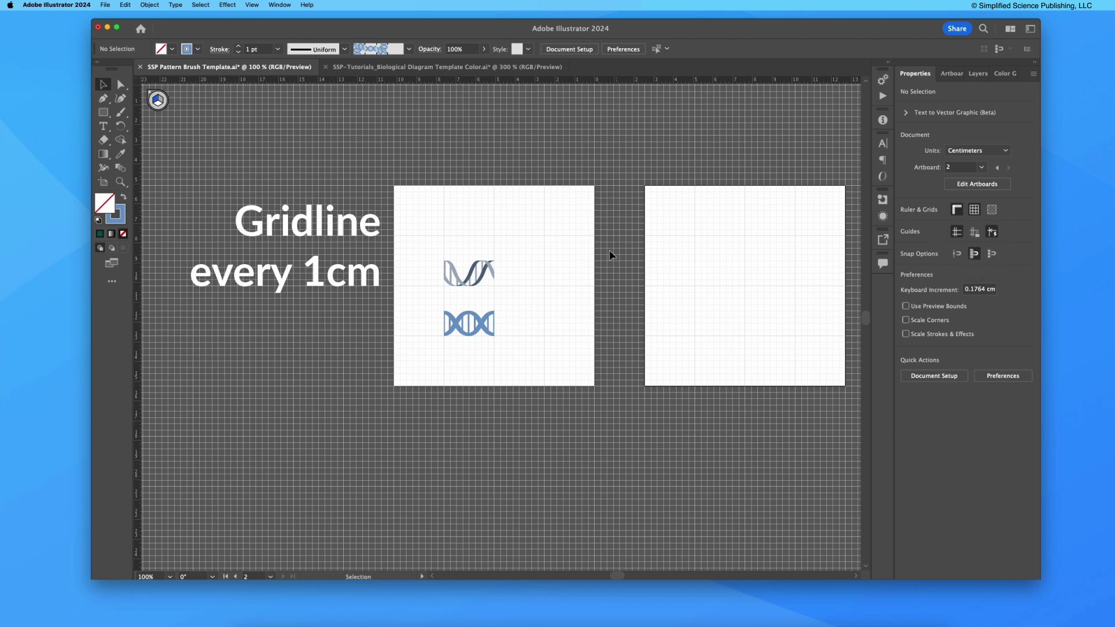
Step: Zoom in and place a duplicate of the blue helix flush against its right end
left_click(472, 312)
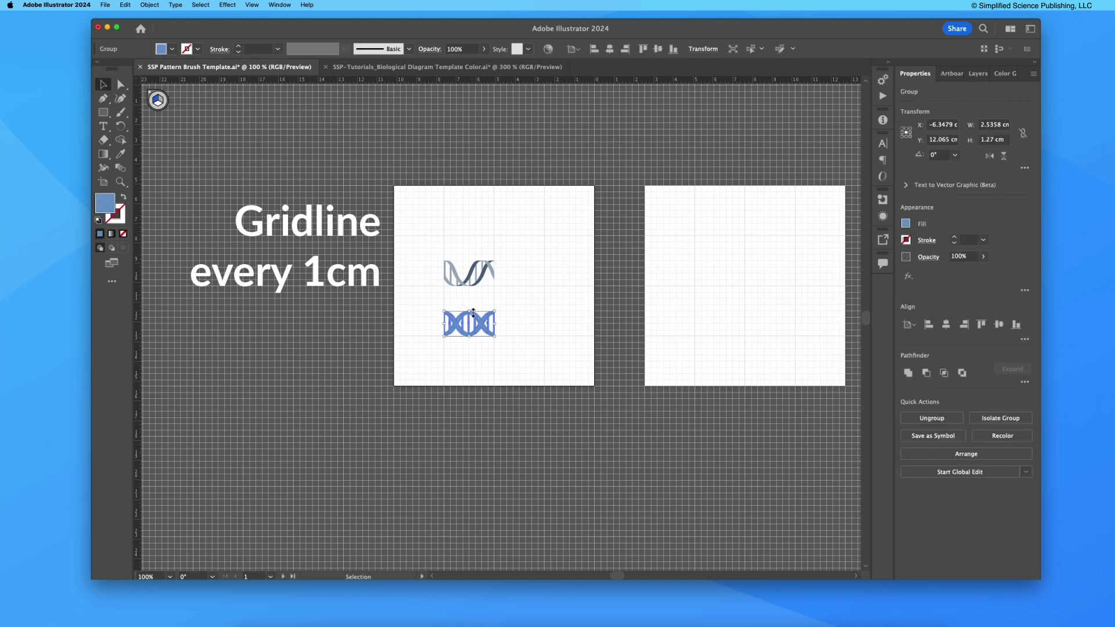
key("super+equal")
key("super+equal")
key("super+equal")
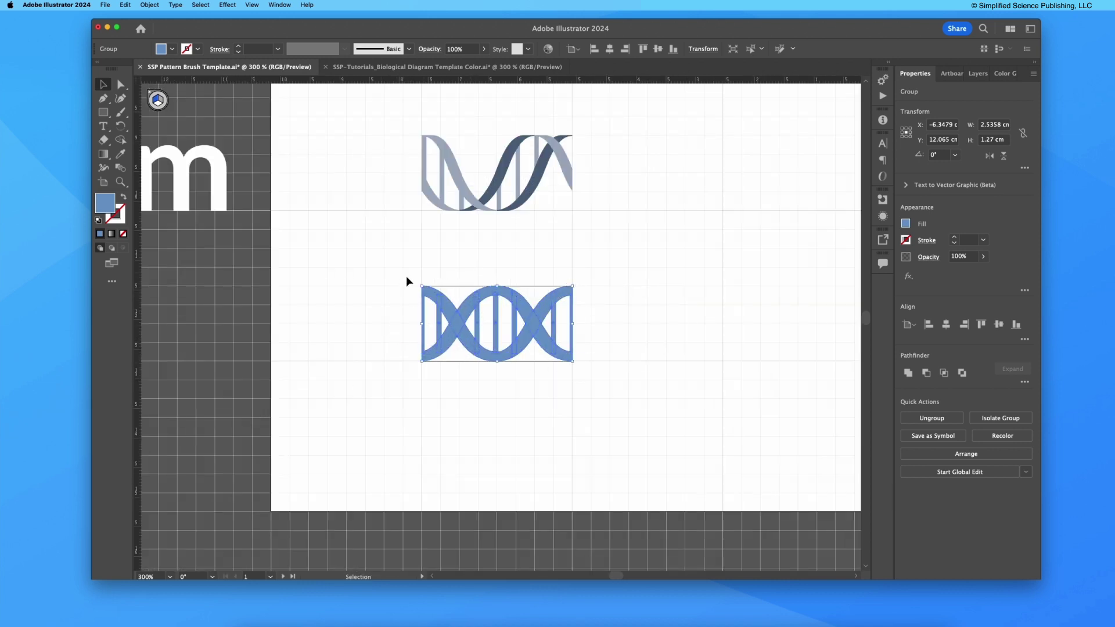
left_click(487, 250)
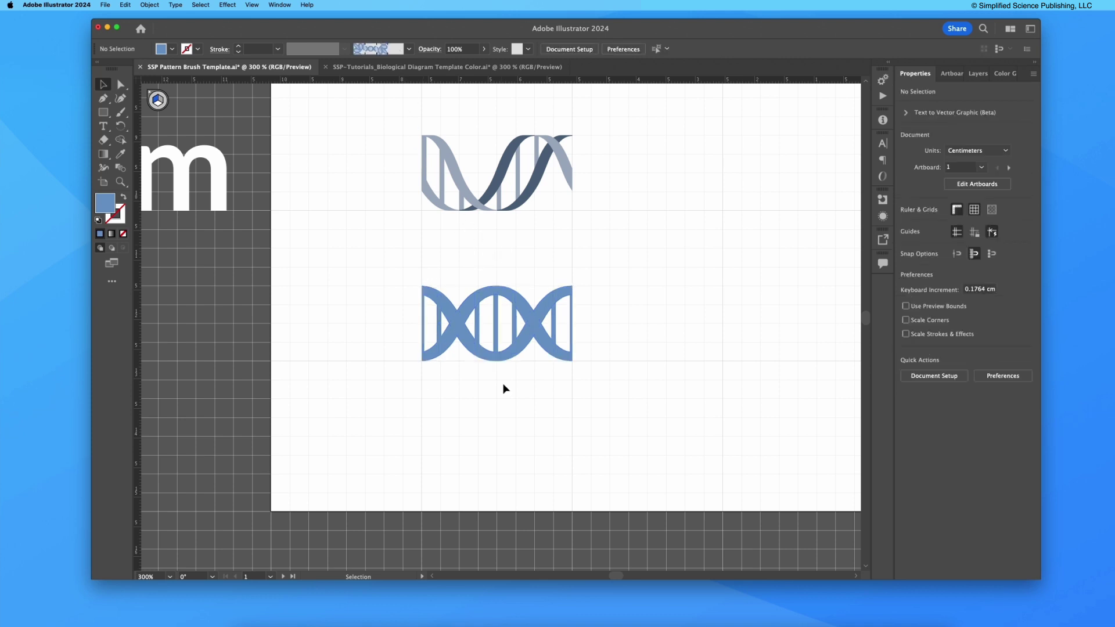
left_click(520, 360)
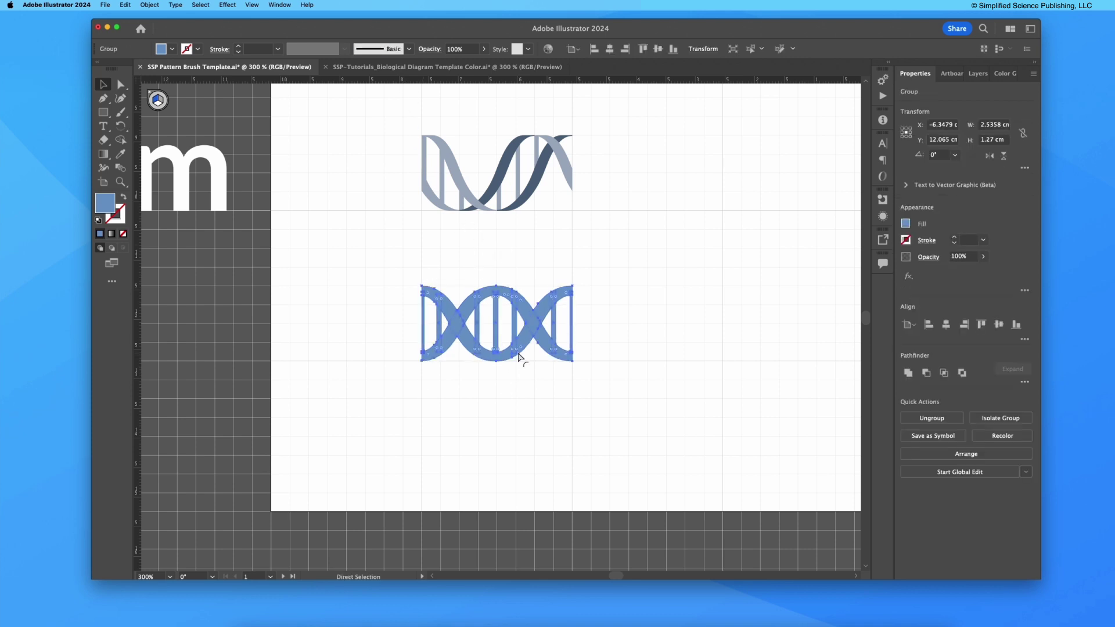
key("v")
left_click_drag(520, 360, 666, 342)
left_click(650, 399)
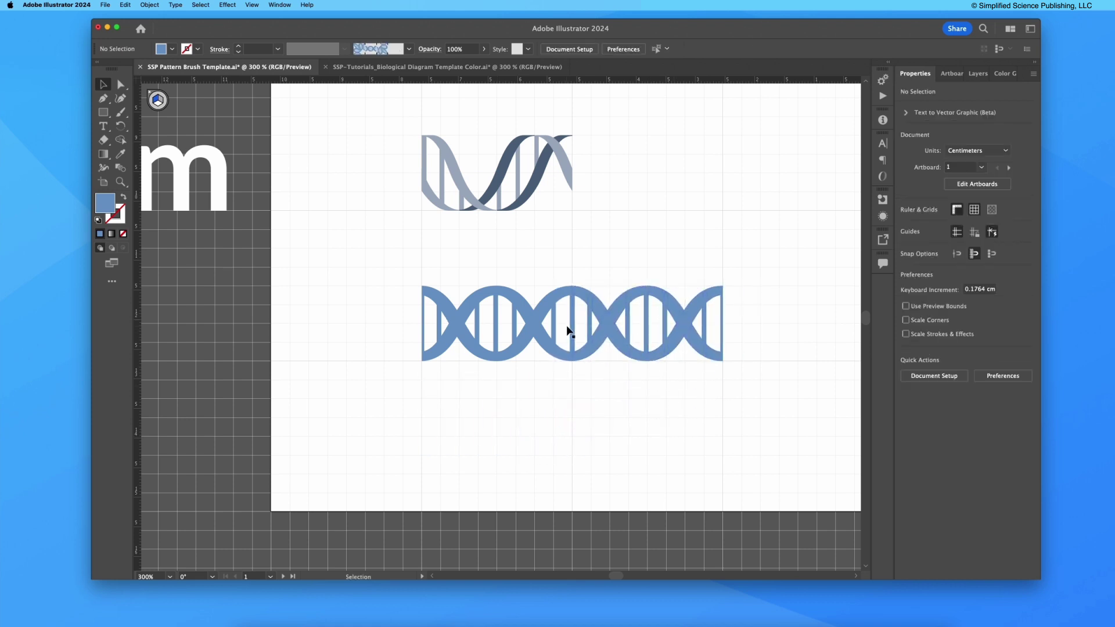
left_click(603, 312)
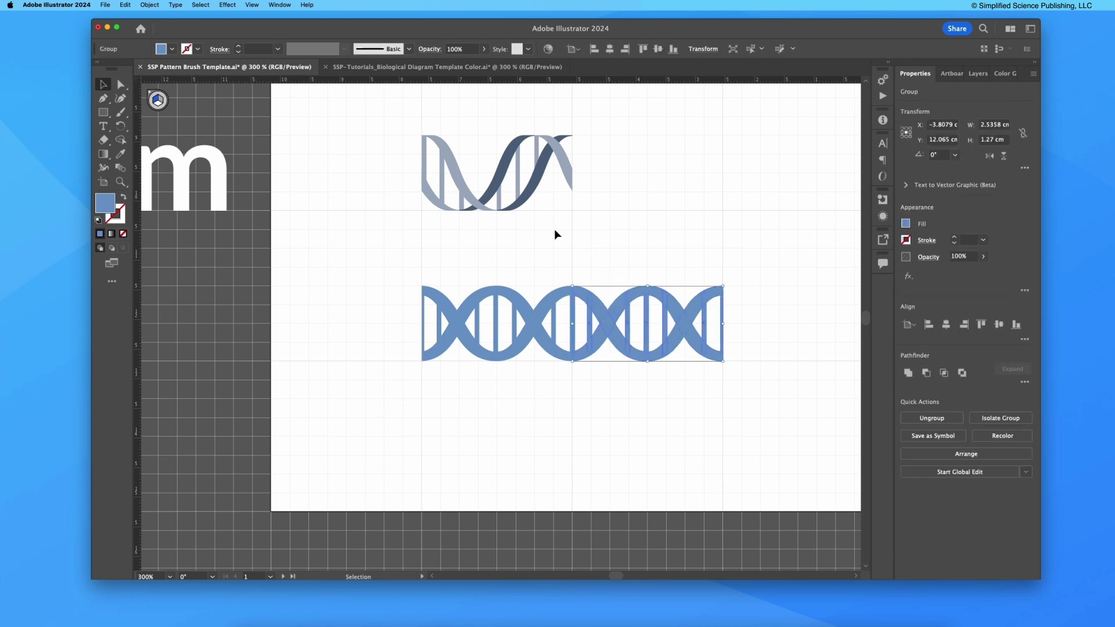
Step: Copy-paste the grey helix beside itself as a test, then delete the extra copy
left_click(523, 207)
key("super+c")
key("super+v")
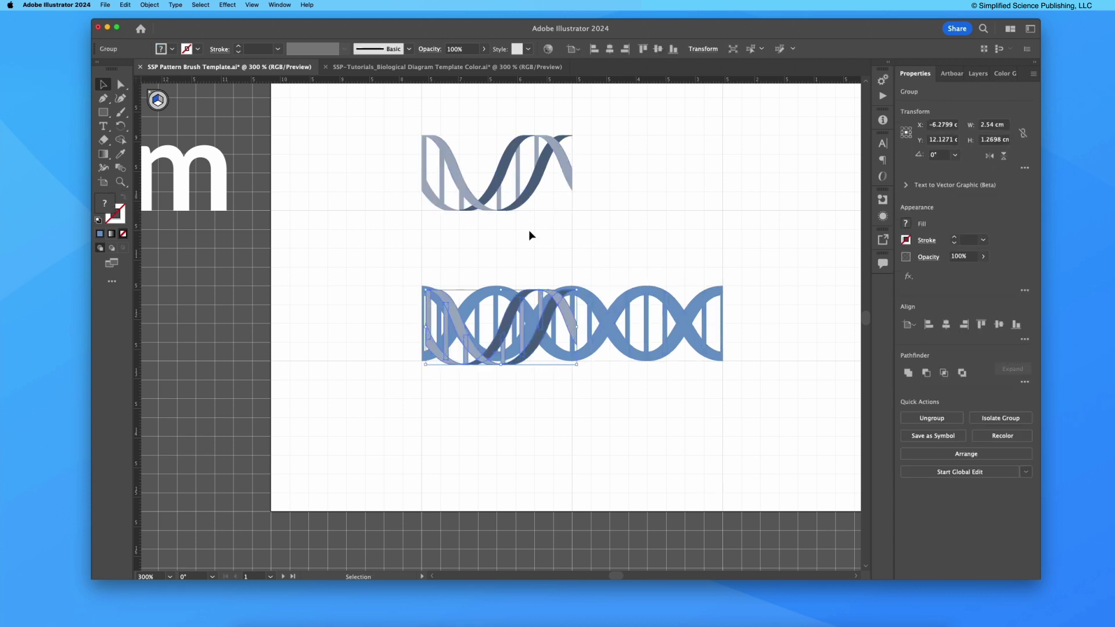
left_click_drag(519, 305, 657, 156)
left_click(572, 131)
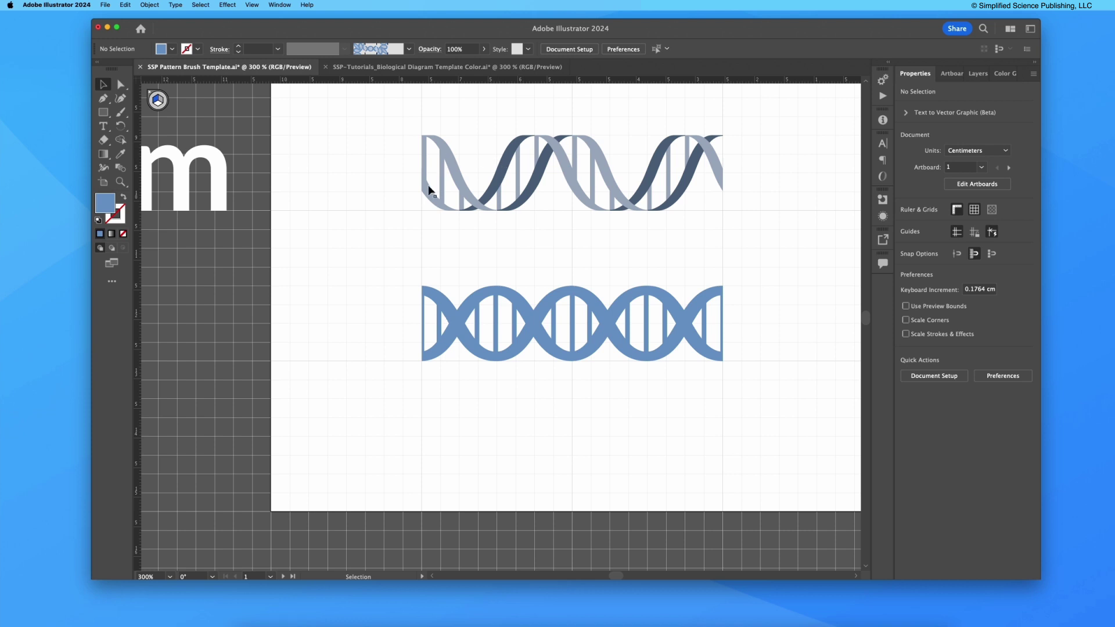
left_click_drag(604, 109, 703, 223)
key("Delete")
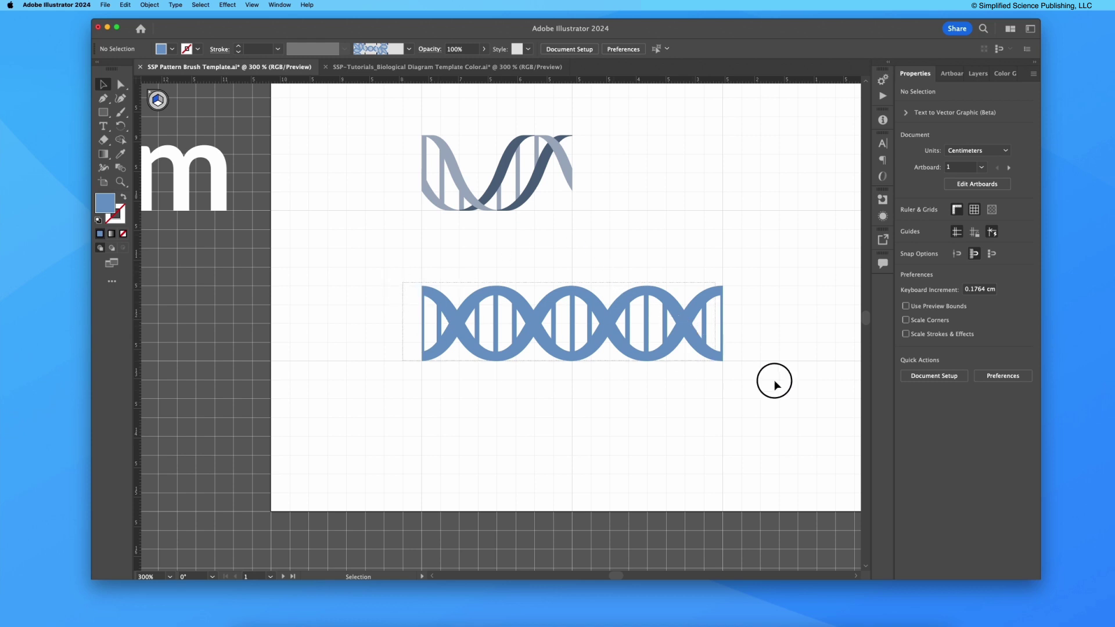
Step: Draw a test rectangle above the blue helix, then undo the slanted perspective result
left_click(652, 355)
left_click(639, 232)
left_click_drag(103, 112, 129, 114)
left_click_drag(628, 249, 674, 241)
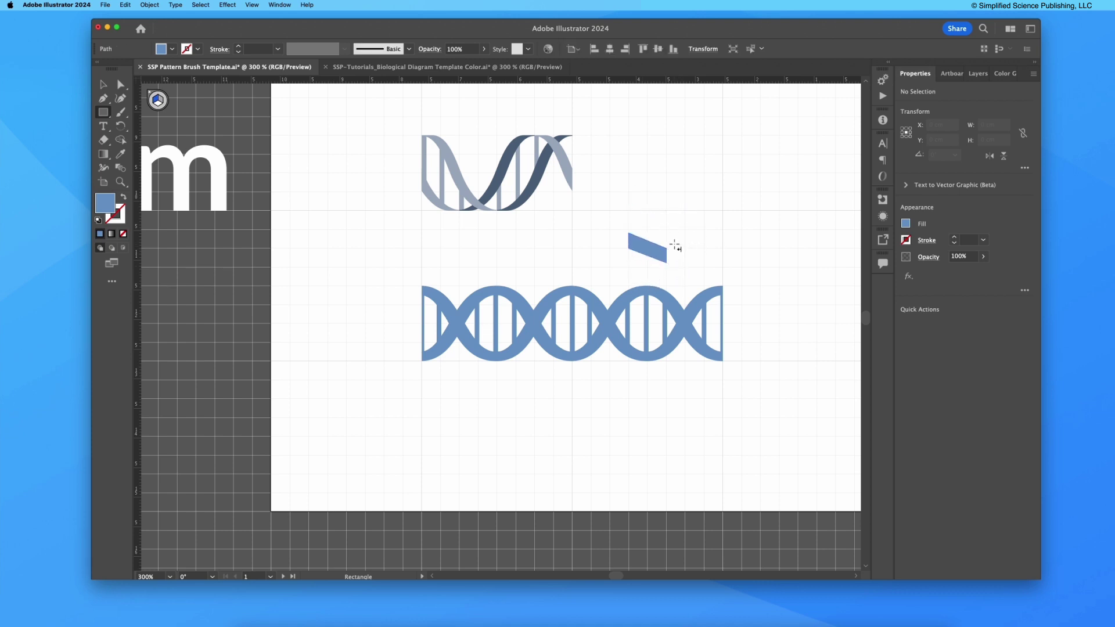
key("ctrl+z")
key("v")
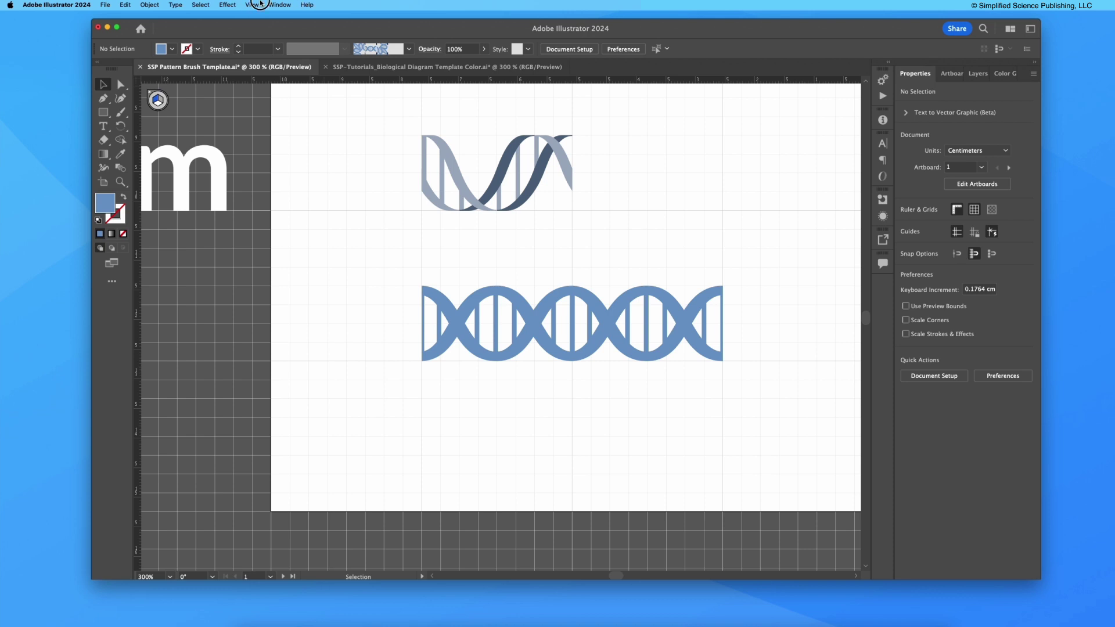
Step: Hide the perspective grid so shapes draw flat
left_click(250, 5)
mouse_move(262, 336)
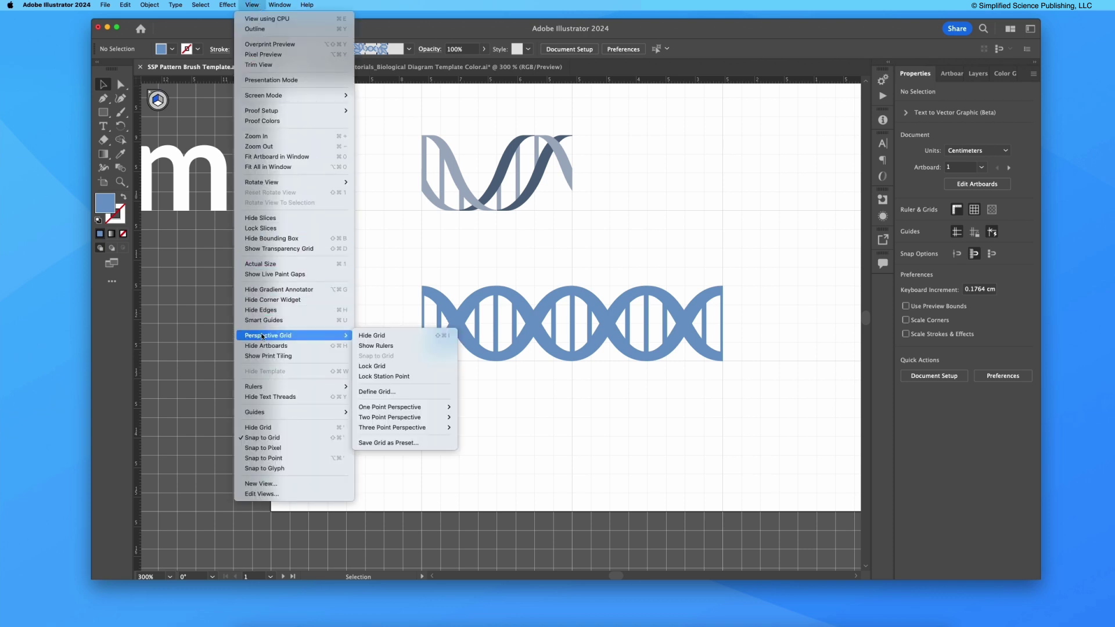
left_click(384, 337)
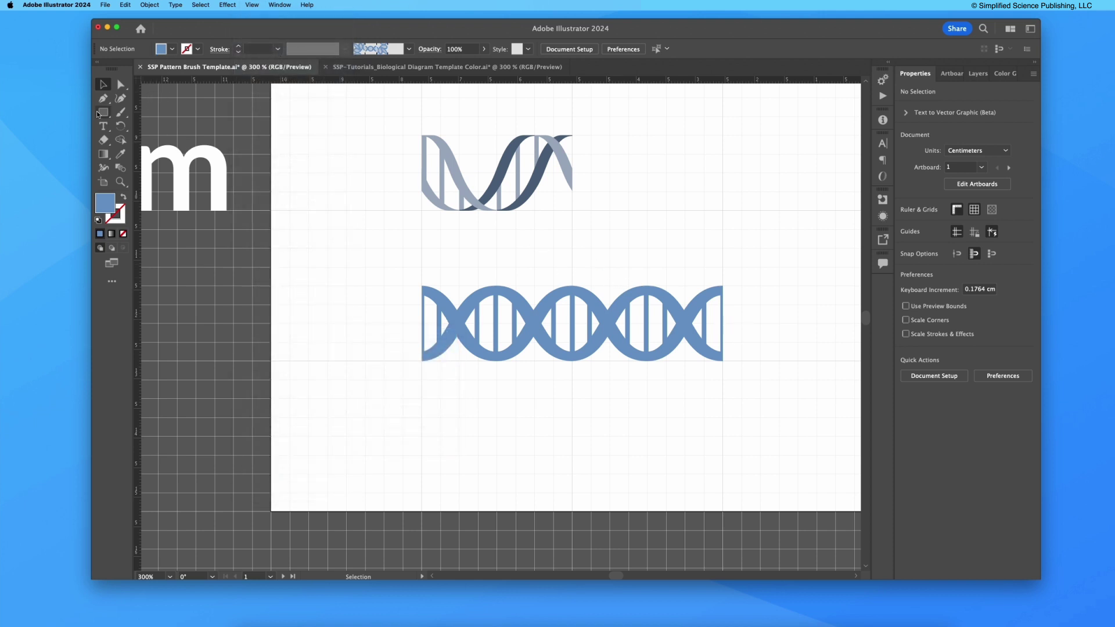
left_click_drag(103, 112, 142, 112)
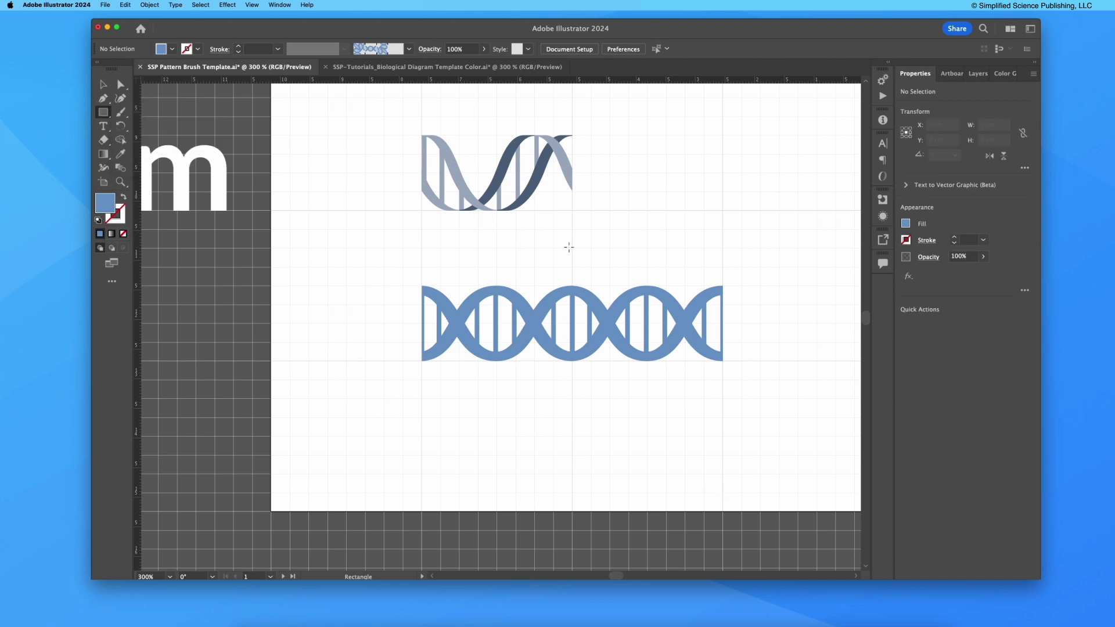
Step: Draw a rectangle and reshape it into a thin short stalk above the blue helix
left_click_drag(572, 248, 659, 235)
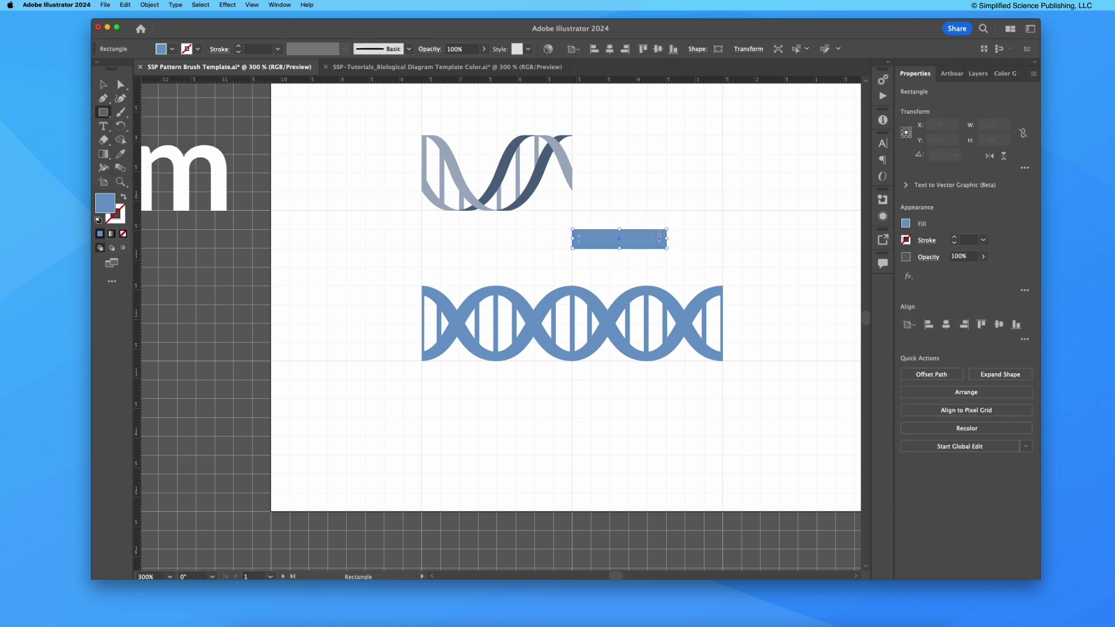
key("v")
left_click(767, 224)
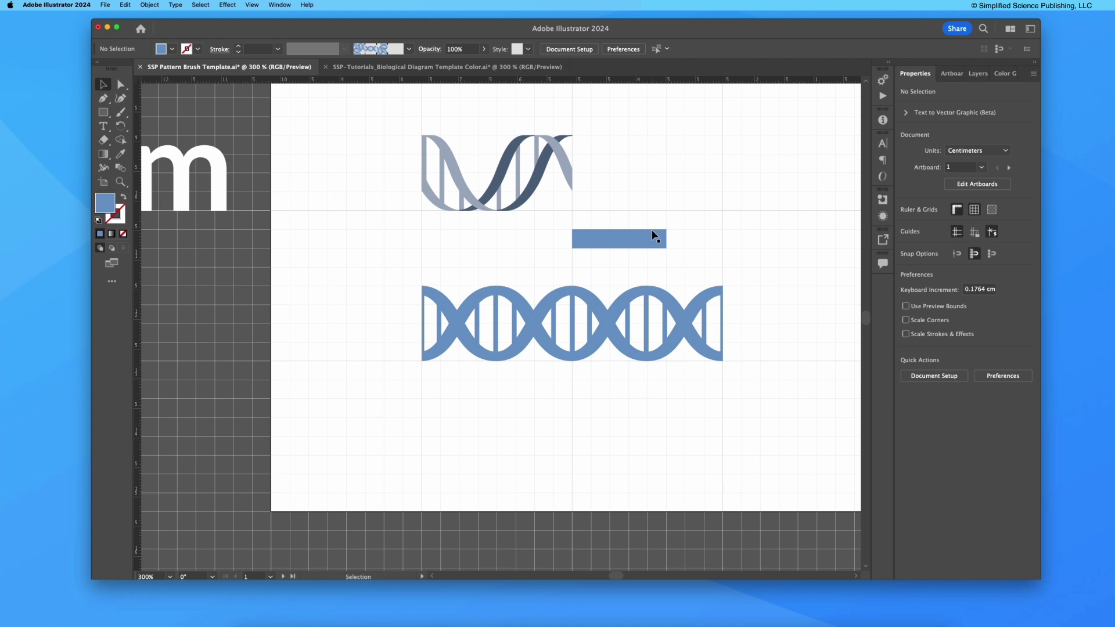
left_click(662, 239)
left_click(784, 268)
left_click(653, 243)
left_click_drag(622, 230, 627, 192)
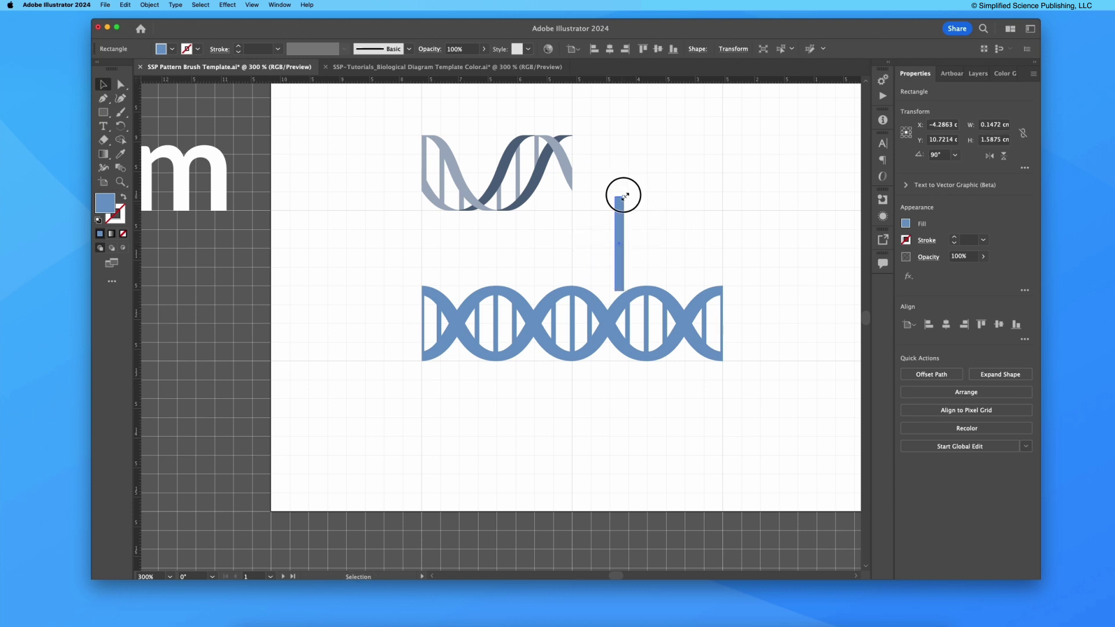
left_click_drag(625, 196, 657, 256)
left_click(627, 271)
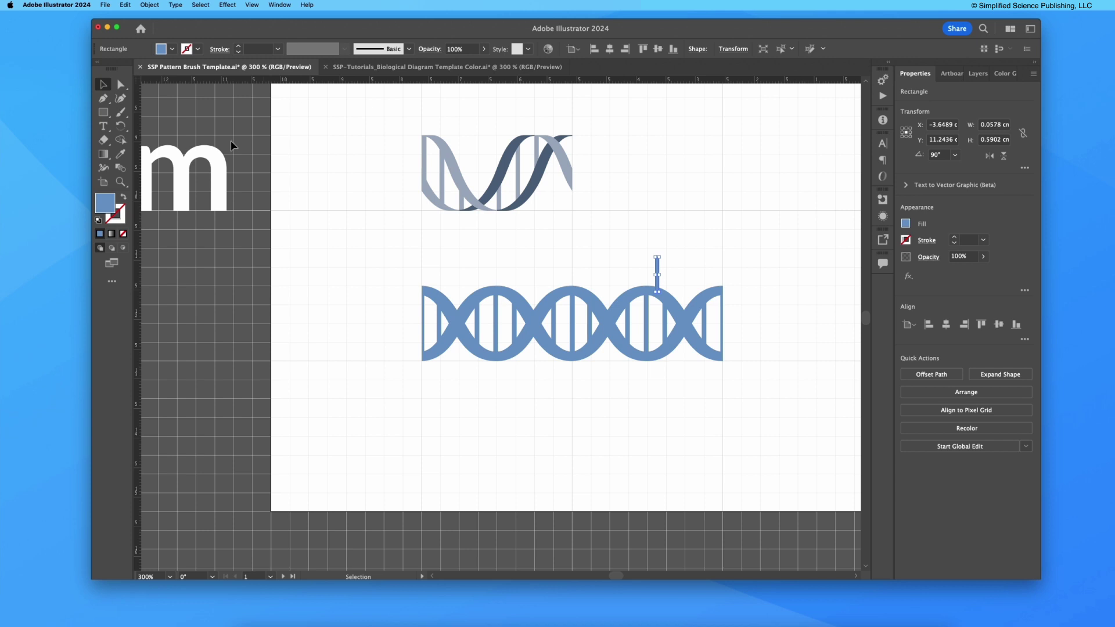
Step: Fill the stalk with crimson #910038 and widen it slightly
double_click(105, 203)
type("910038")
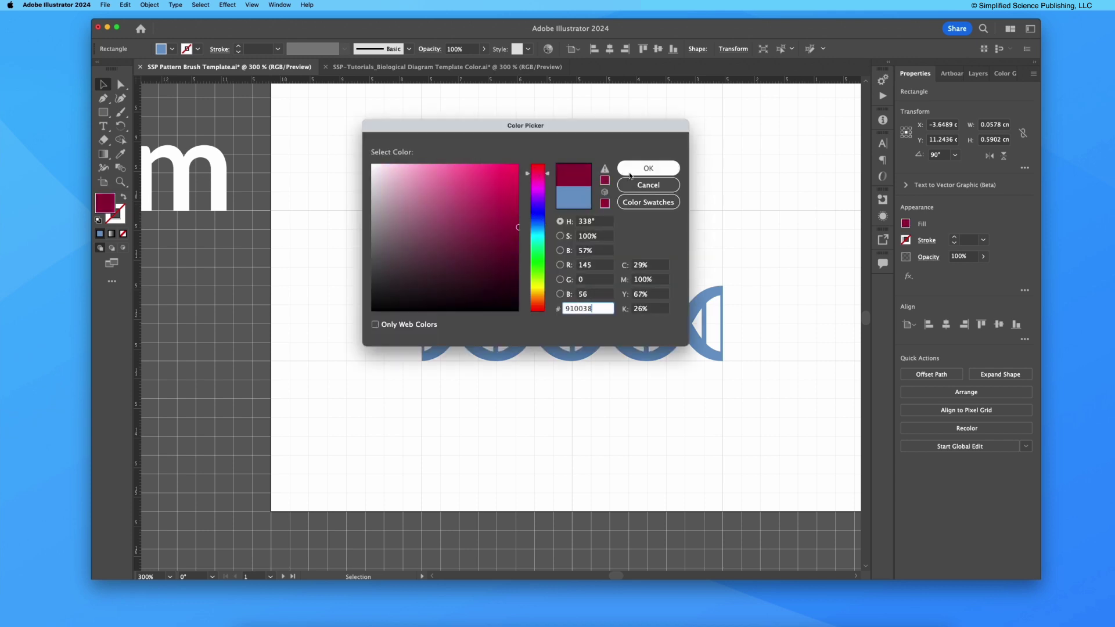
left_click(648, 168)
left_click(726, 177)
left_click(656, 265)
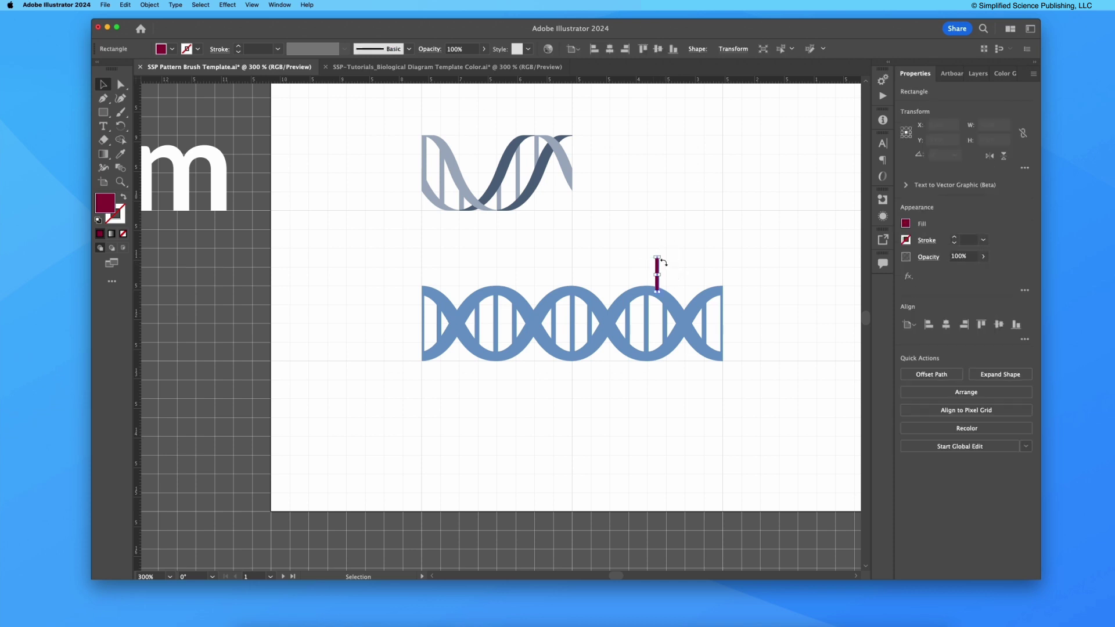
left_click_drag(658, 267, 661, 268)
left_click(672, 263)
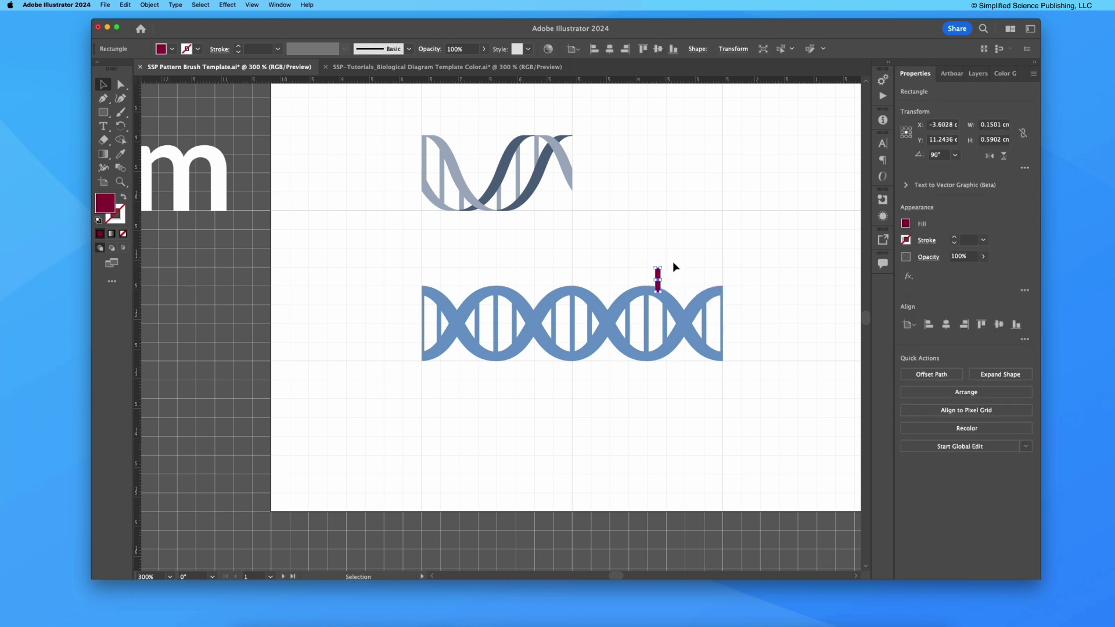
Step: Draw a hexagon atop the stalk, group them, and position the mark on the helix
left_click_drag(104, 112, 150, 141)
left_click_drag(609, 226, 658, 259)
key("v")
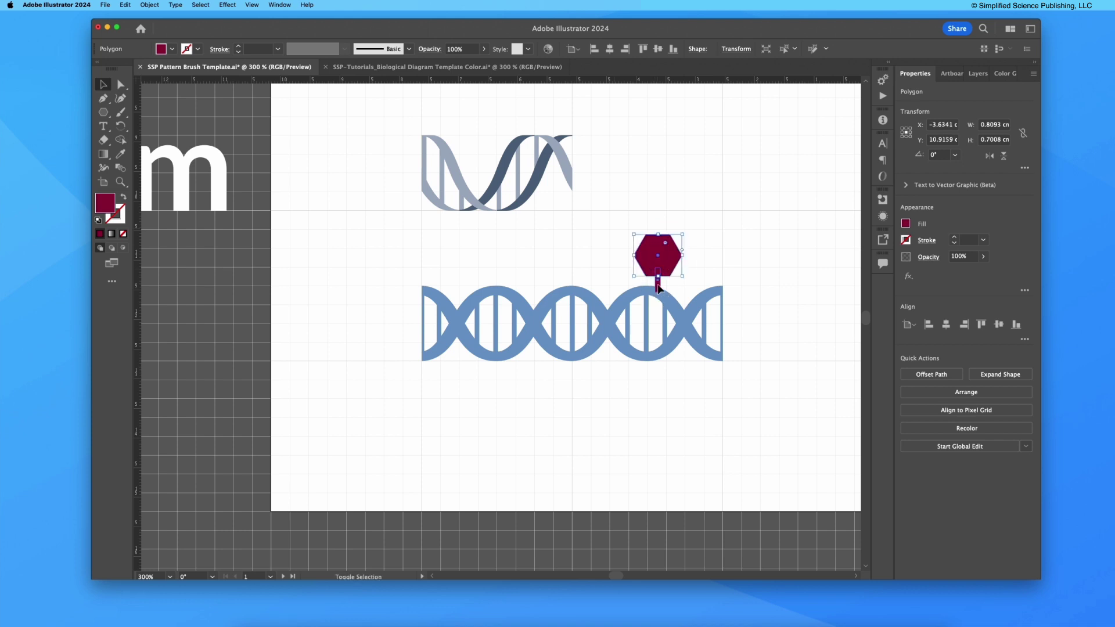
left_click(659, 289, "shift")
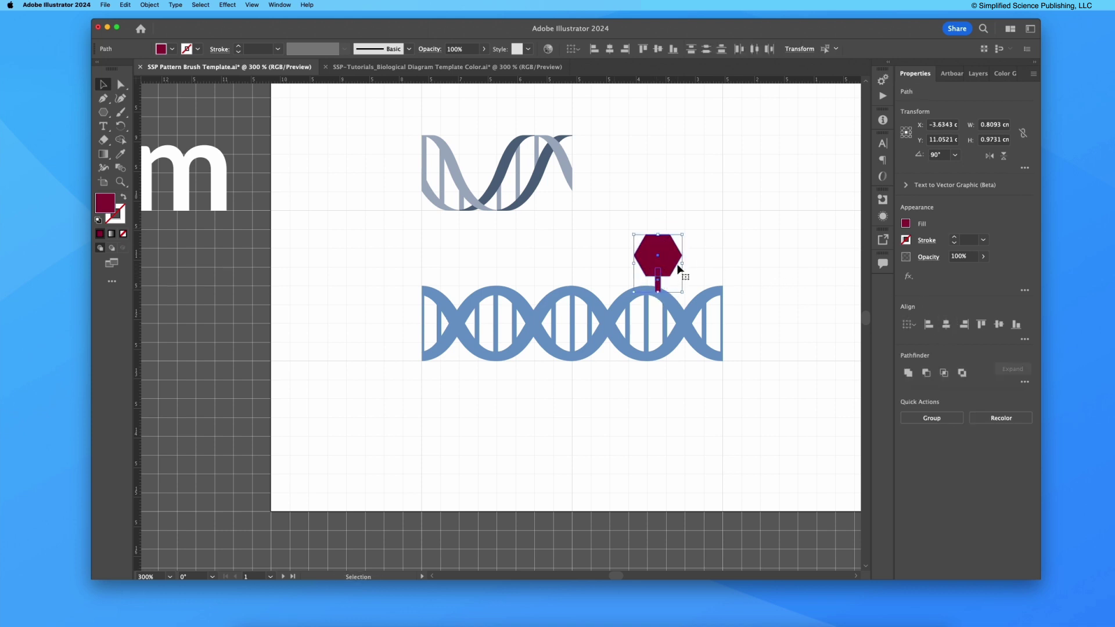
key("super+g")
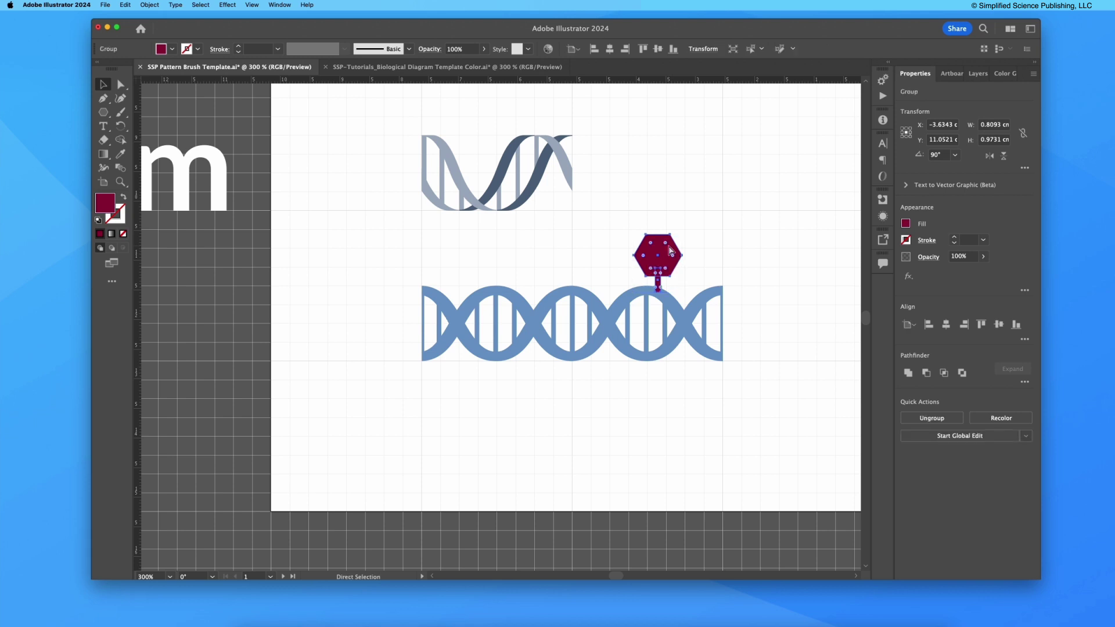
key("v")
left_click(705, 257)
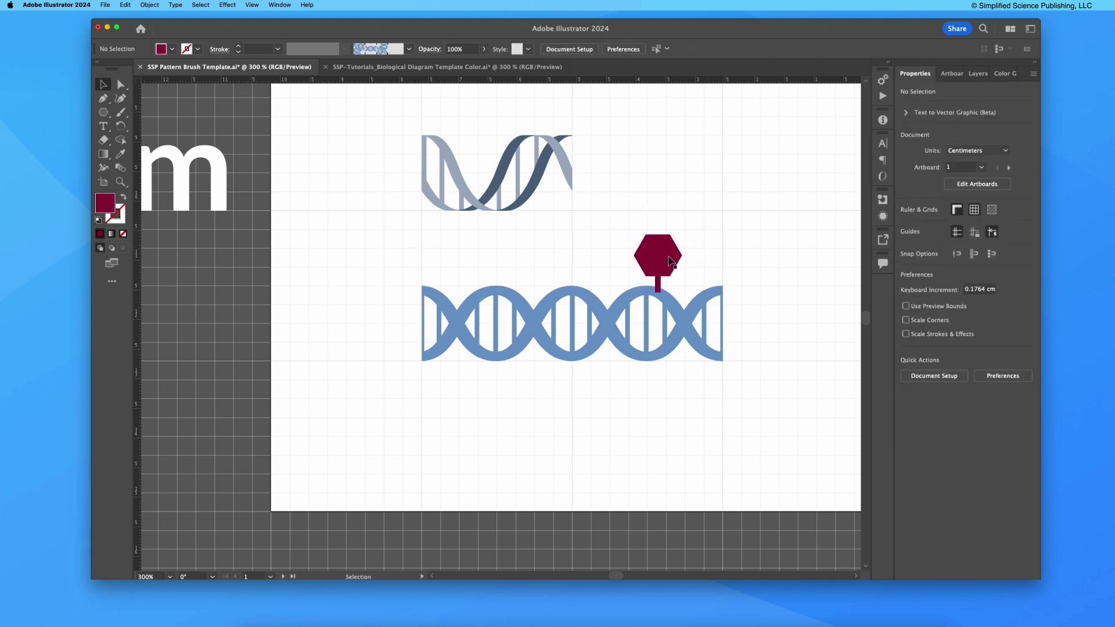
left_click_drag(668, 257, 688, 280)
left_click(704, 228)
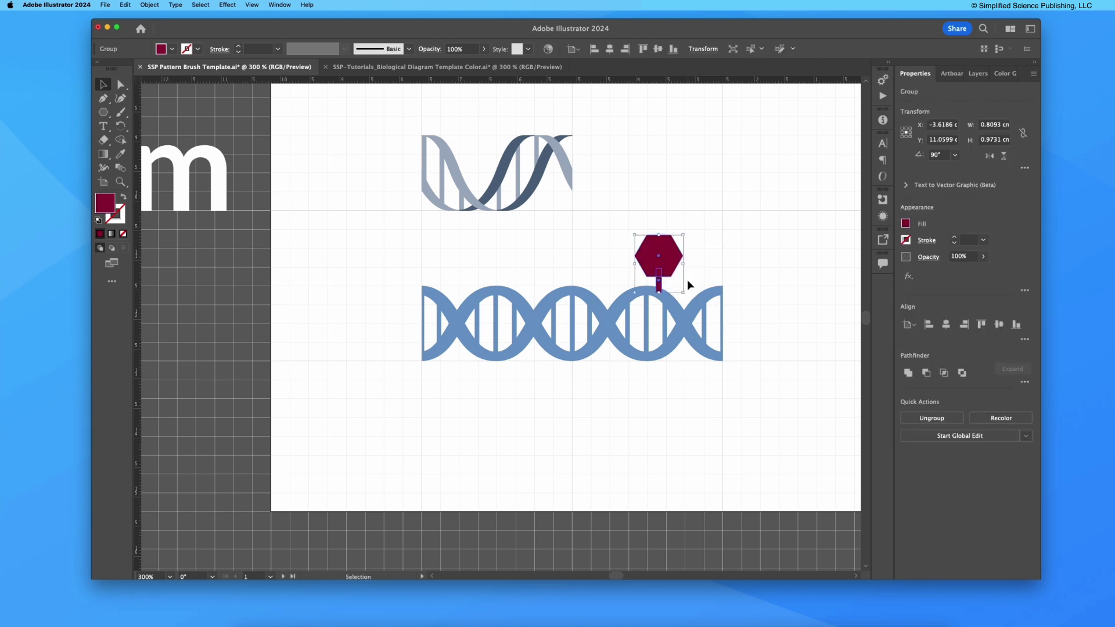
key("super+minus")
key("super+minus")
Step: Select the blue helix with its hexagon and start a new Pattern Brush named DNA with Methylation
scroll(662, 264, "left", 5)
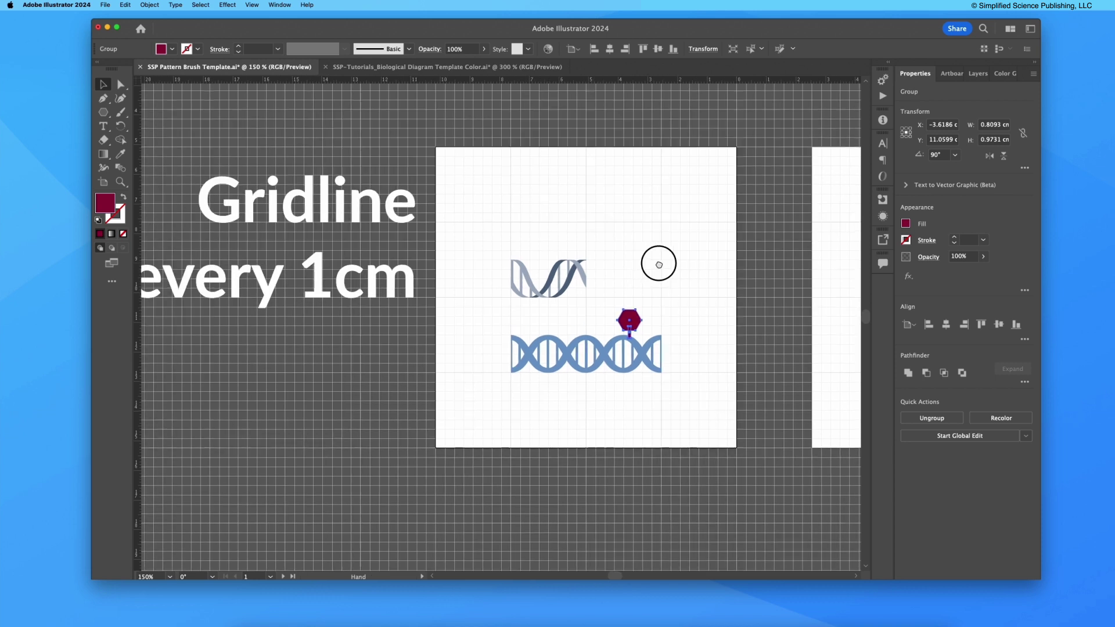
left_click(654, 286)
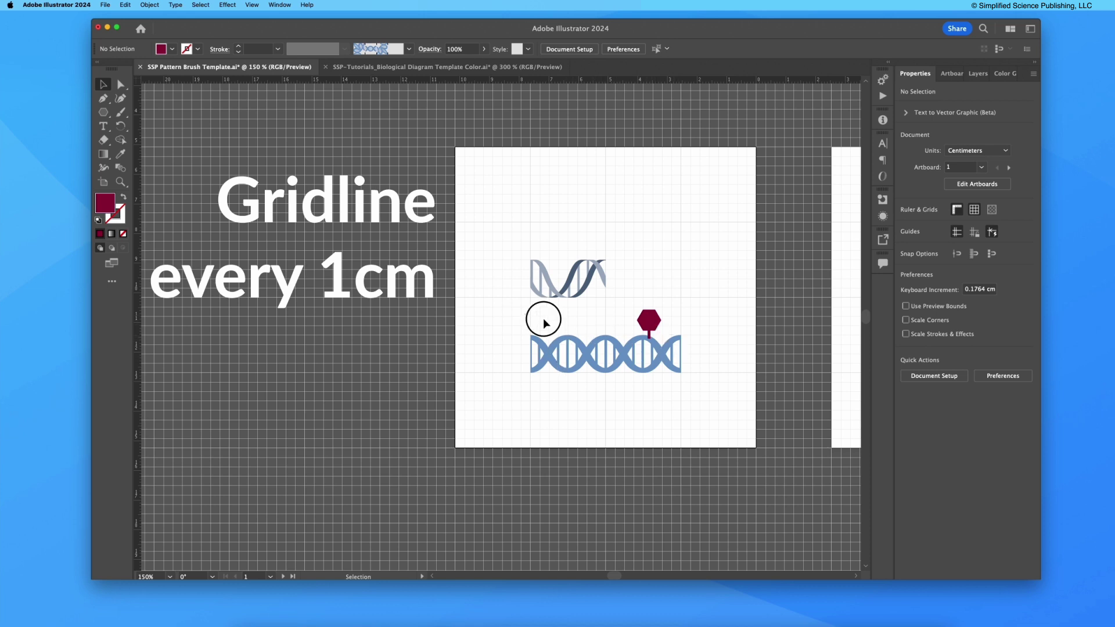
left_click_drag(543, 321, 719, 390)
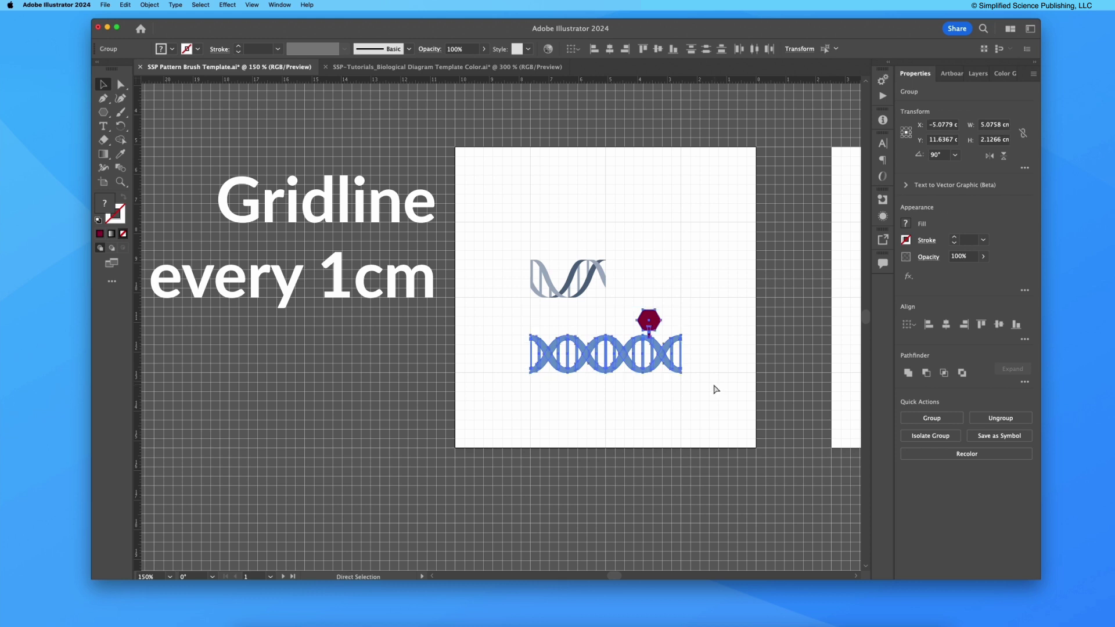
left_click(408, 49)
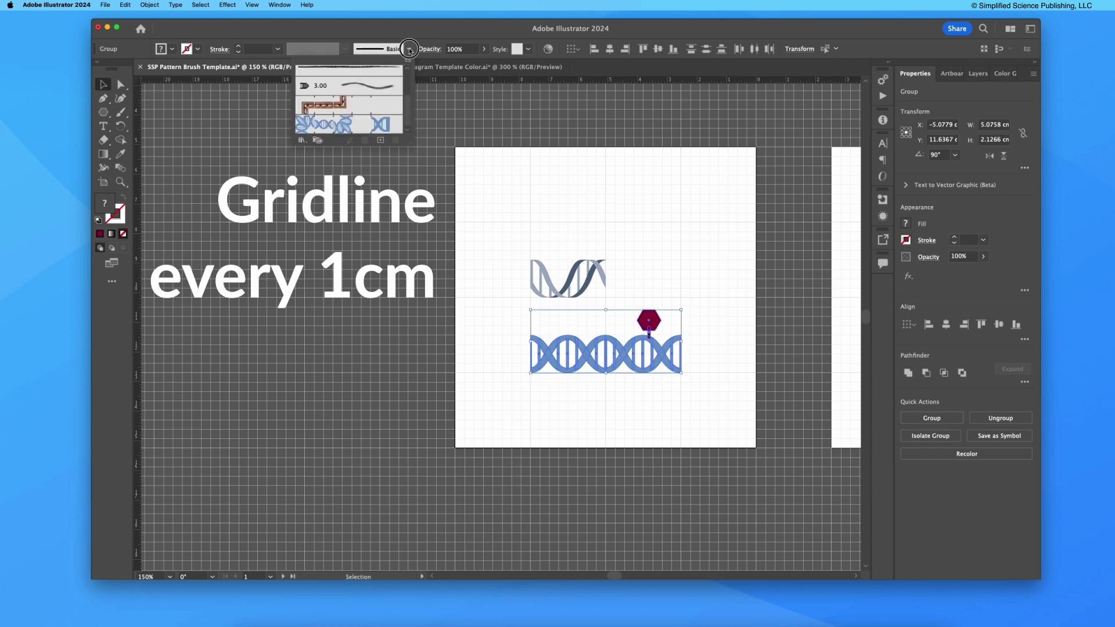
left_click(381, 141)
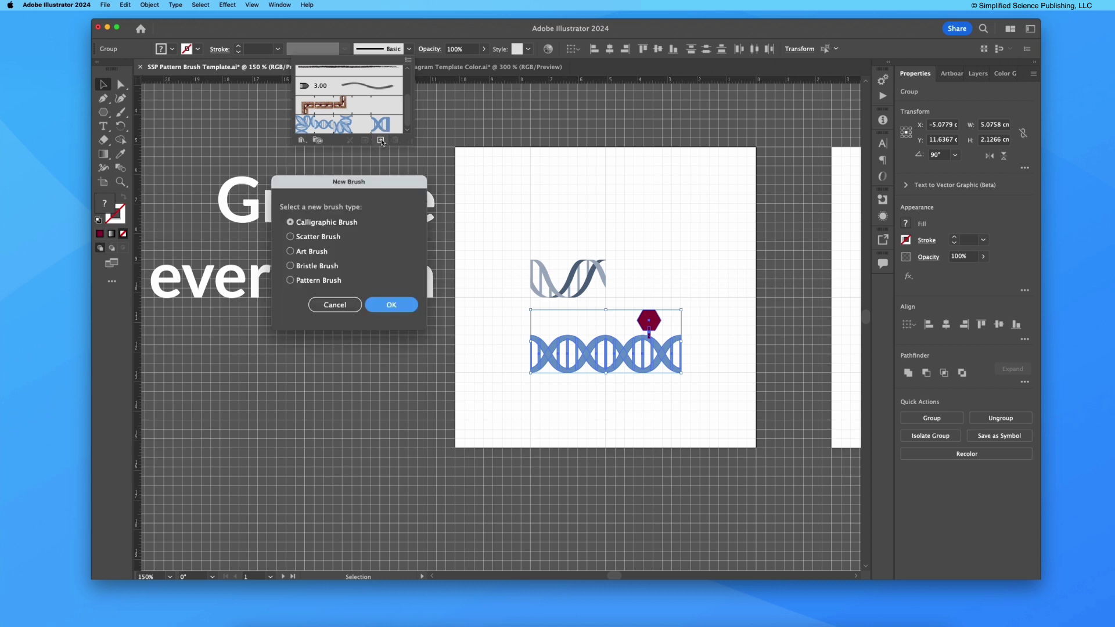
left_click(319, 280)
left_click(391, 304)
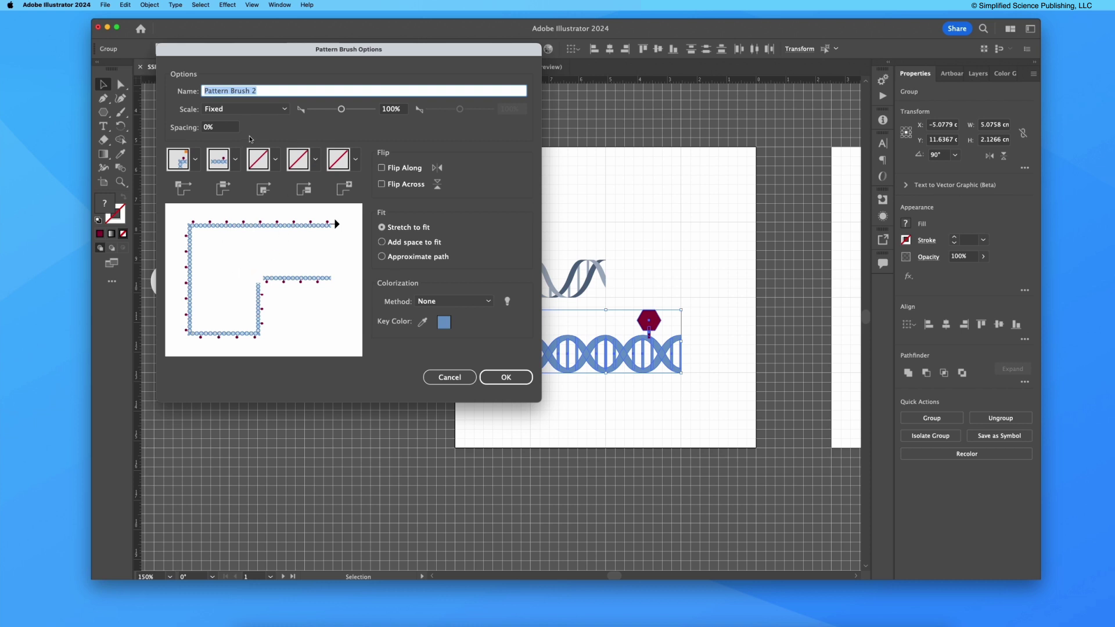
type("DNA with Methylation")
Step: Use the DNA artwork as side tile and Auto-Between for outer corners, then save the brush
left_click(195, 159)
left_click(129, 228)
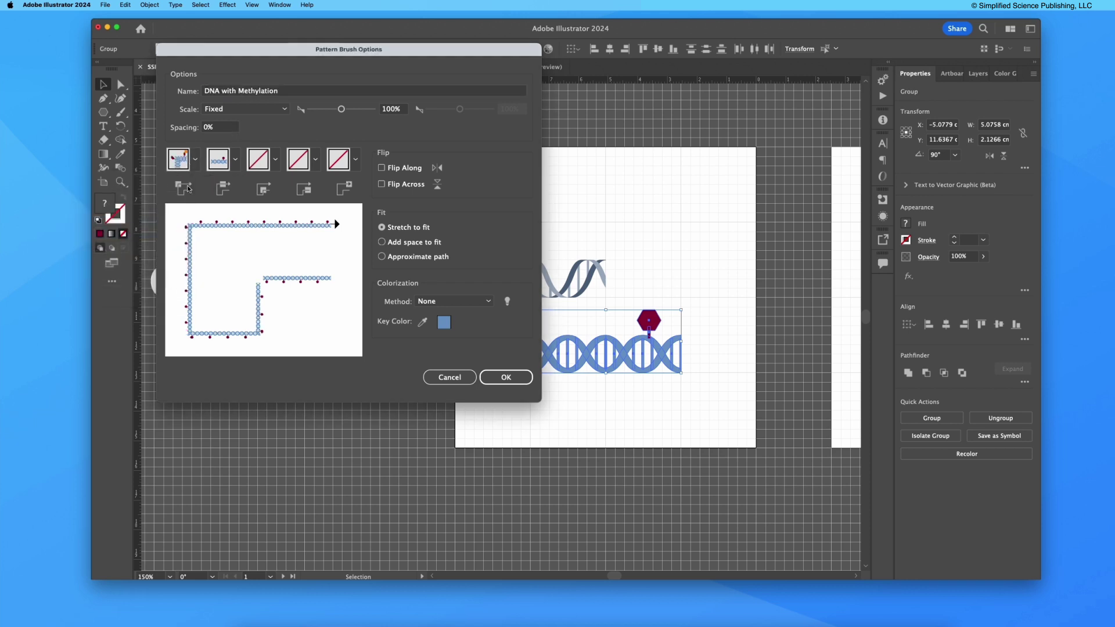
left_click(264, 160)
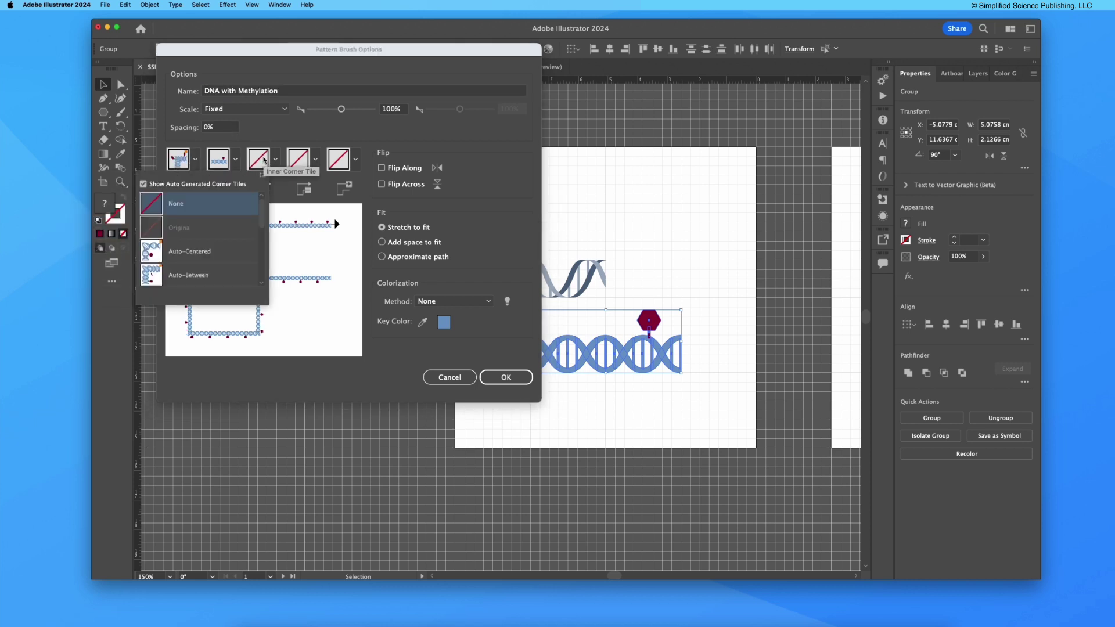
left_click(205, 279)
left_click(506, 378)
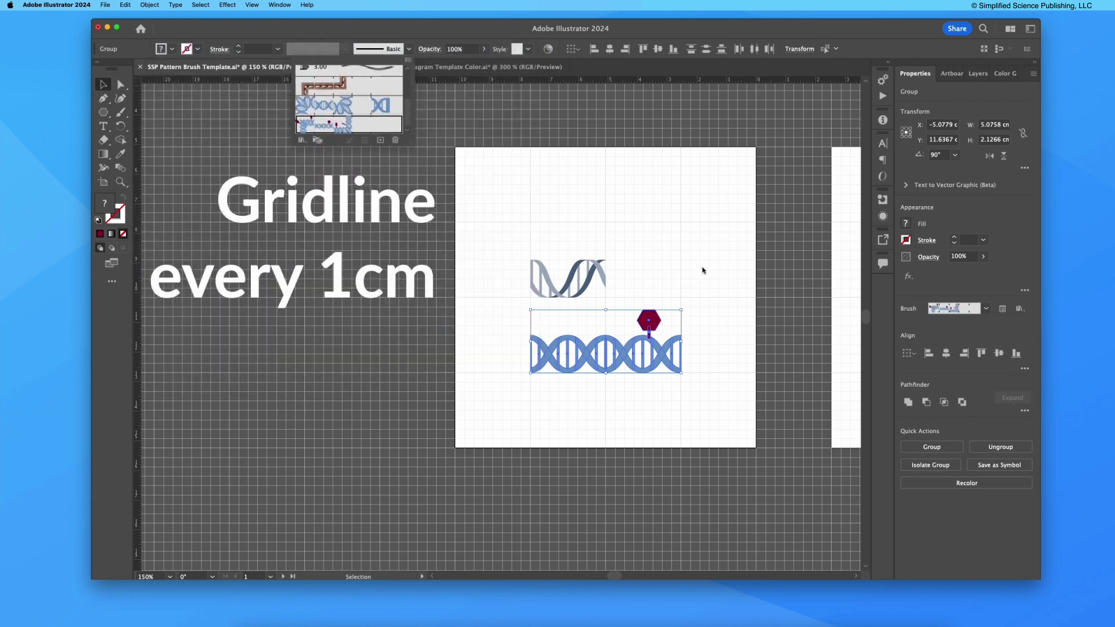
left_click(595, 230)
Step: Draw a two-segment wavy curve with the Pen tool and make it stroke-only
key("p")
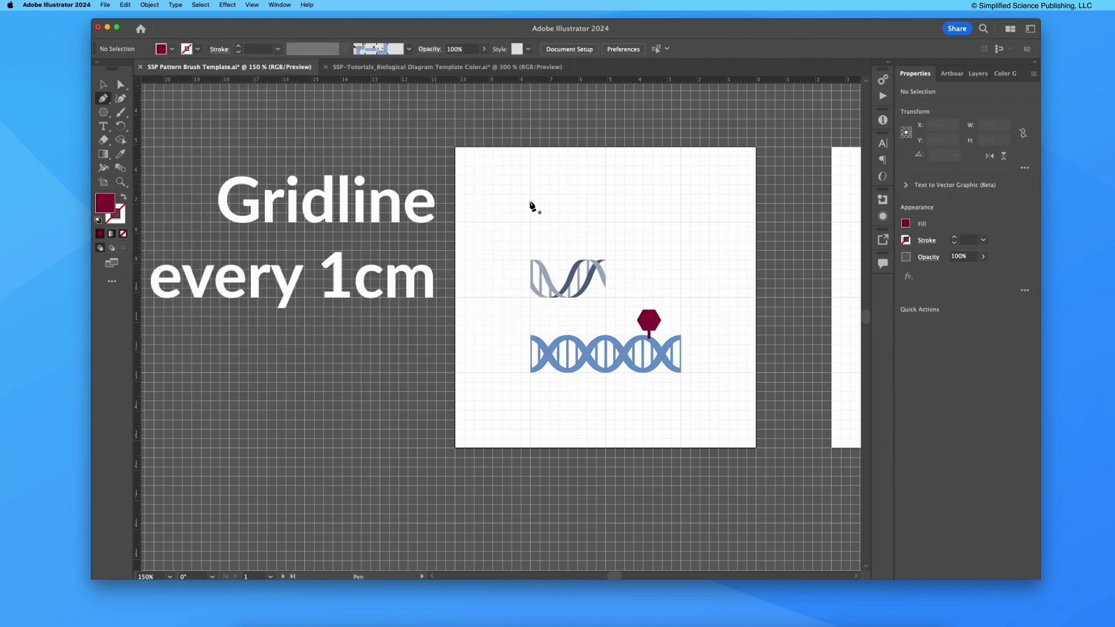
left_click(565, 197)
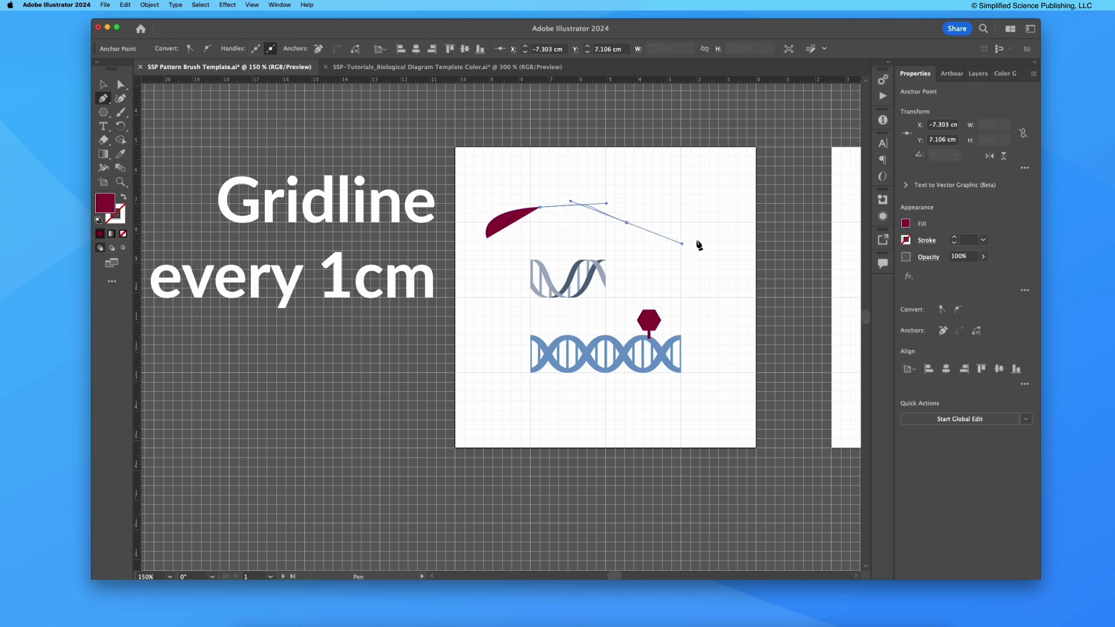
left_click_drag(727, 209, 755, 186)
key("v")
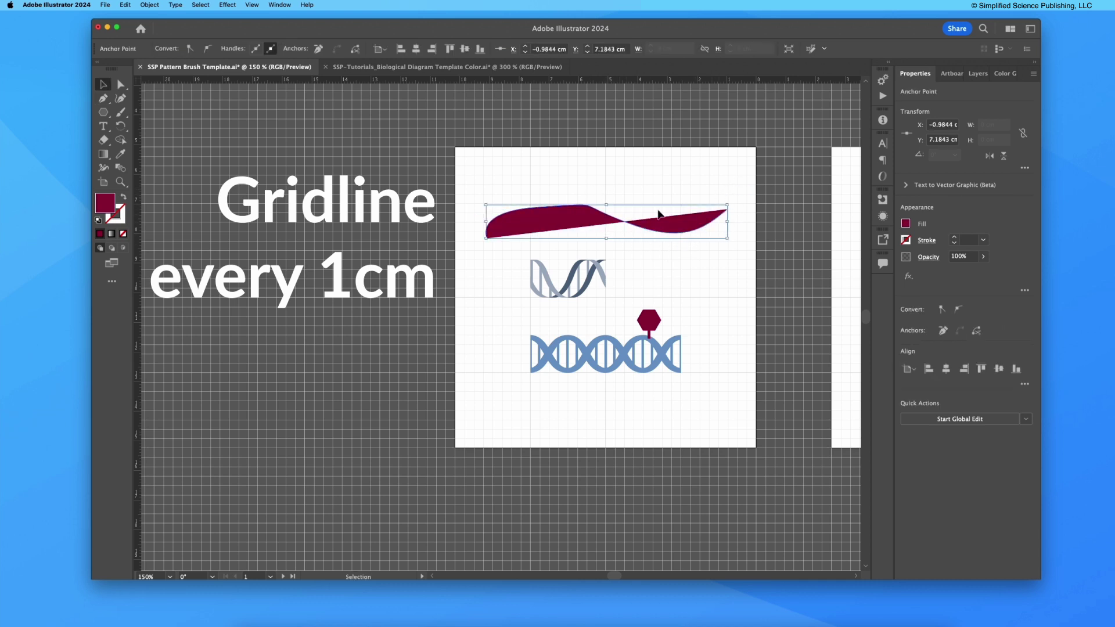
left_click(122, 200)
Step: Adjust the wave's top point, enable Snap to Grid, and move the wave onto the grid
left_click(572, 209, "super")
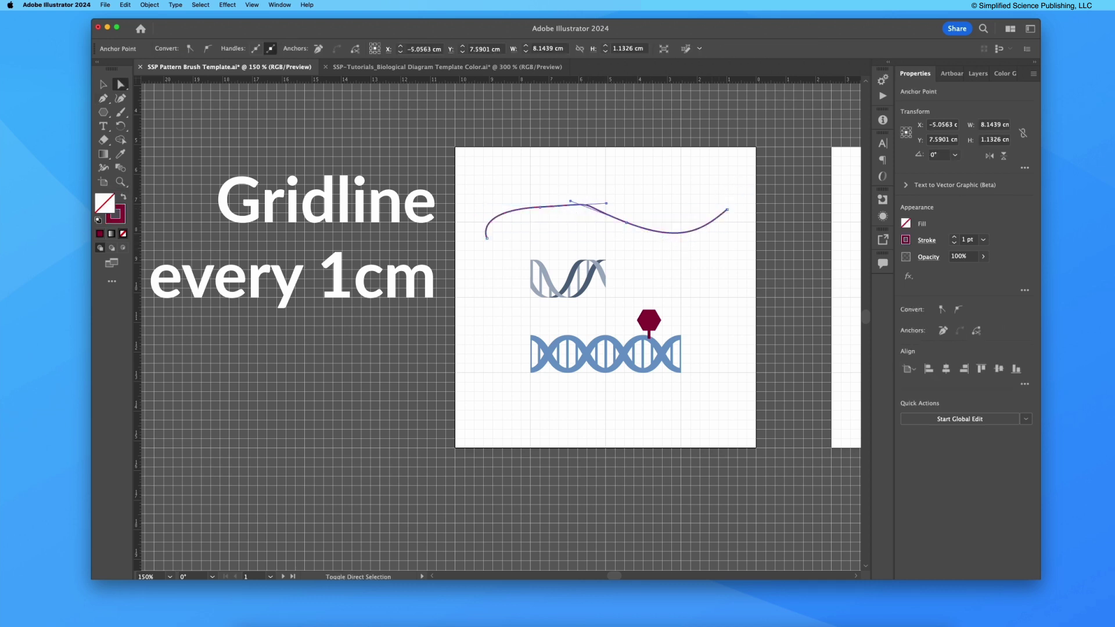
key("shift+c")
left_click_drag(558, 199, 569, 204)
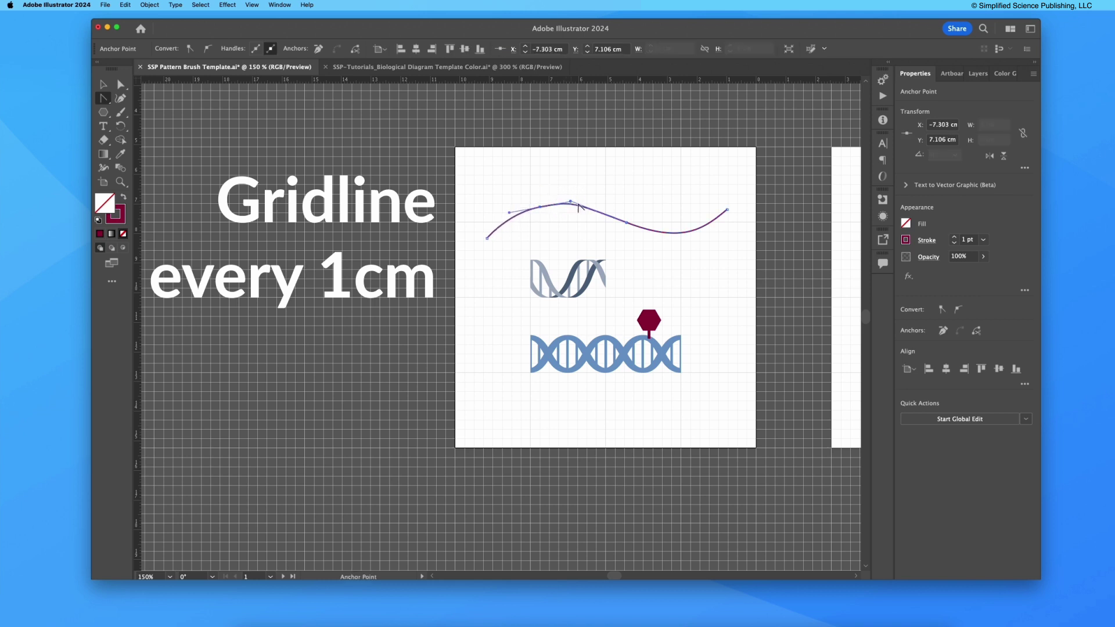
left_click(546, 205)
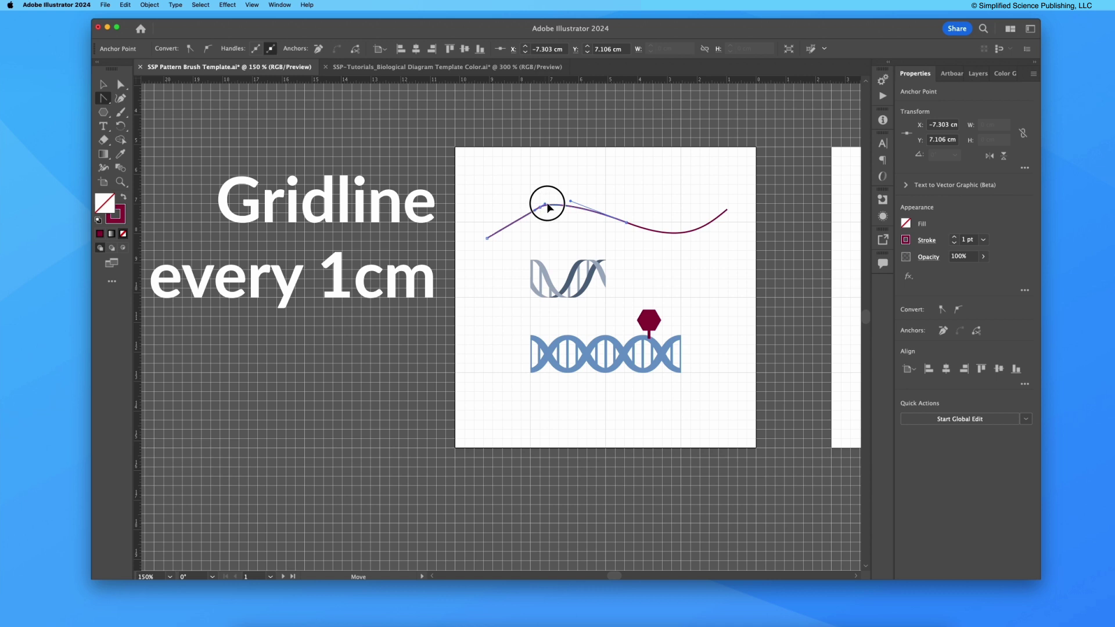
key("v")
left_click(667, 204)
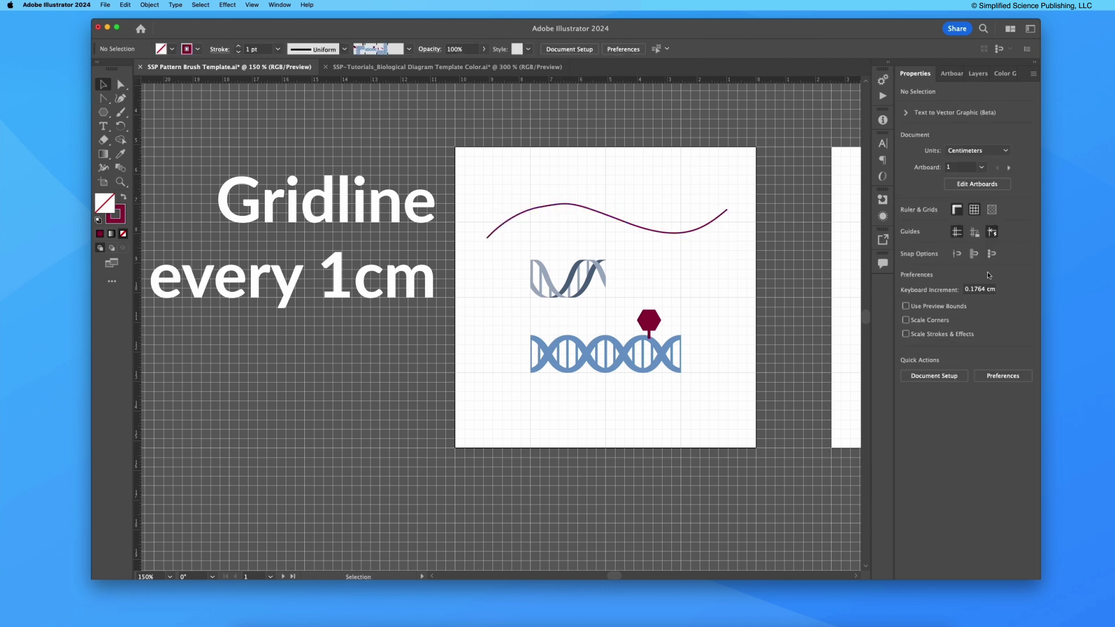
left_click(975, 255)
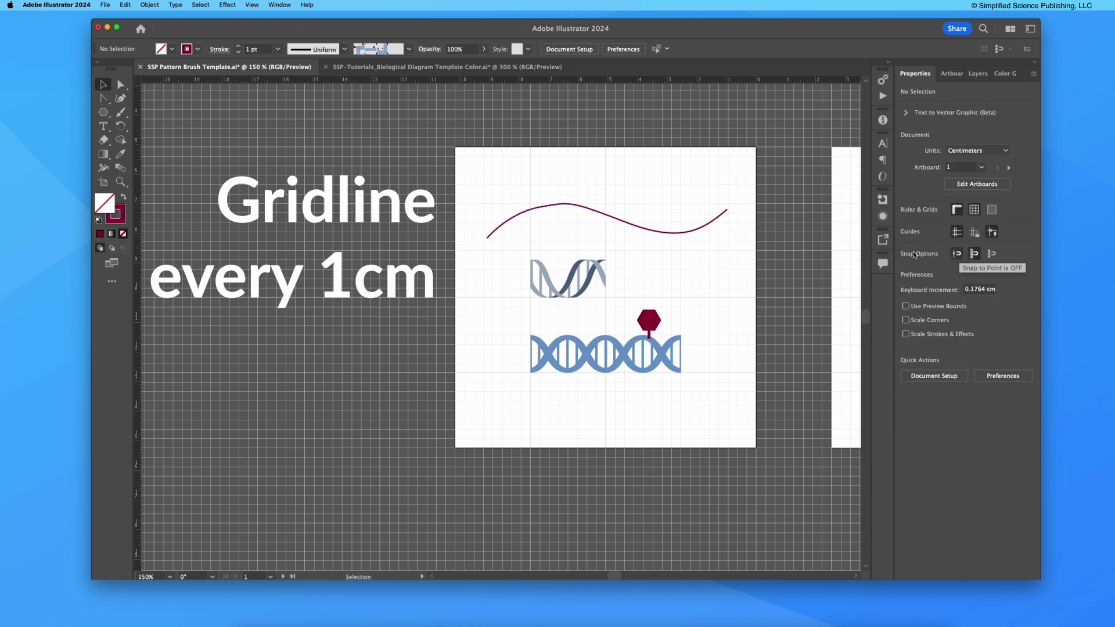
left_click_drag(571, 206, 545, 191)
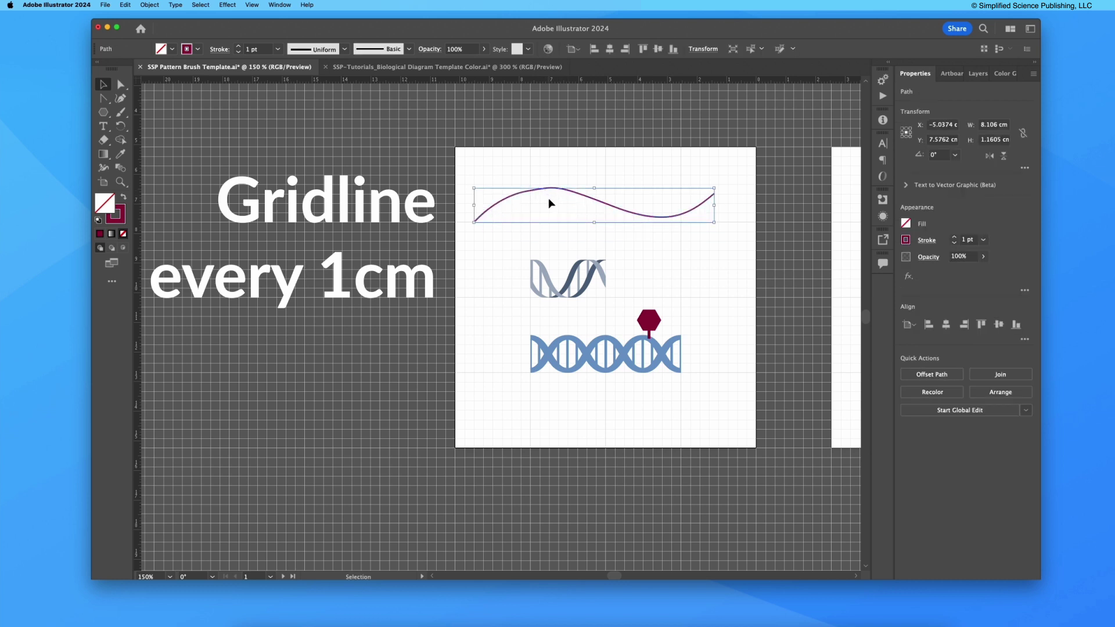
Step: Give the upper-left peak and middle trough level, symmetric smooth handles
key("a")
left_click(524, 200)
left_click(524, 197)
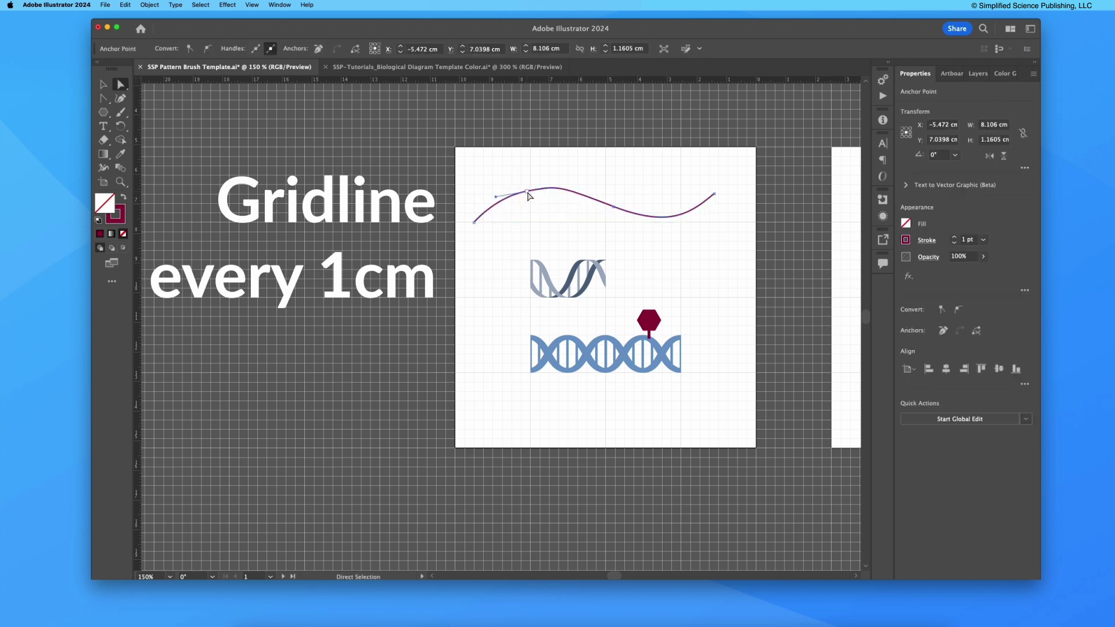
key("shift+c")
left_click(530, 185)
left_click_drag(530, 184, 606, 223)
key("a")
left_click(608, 213)
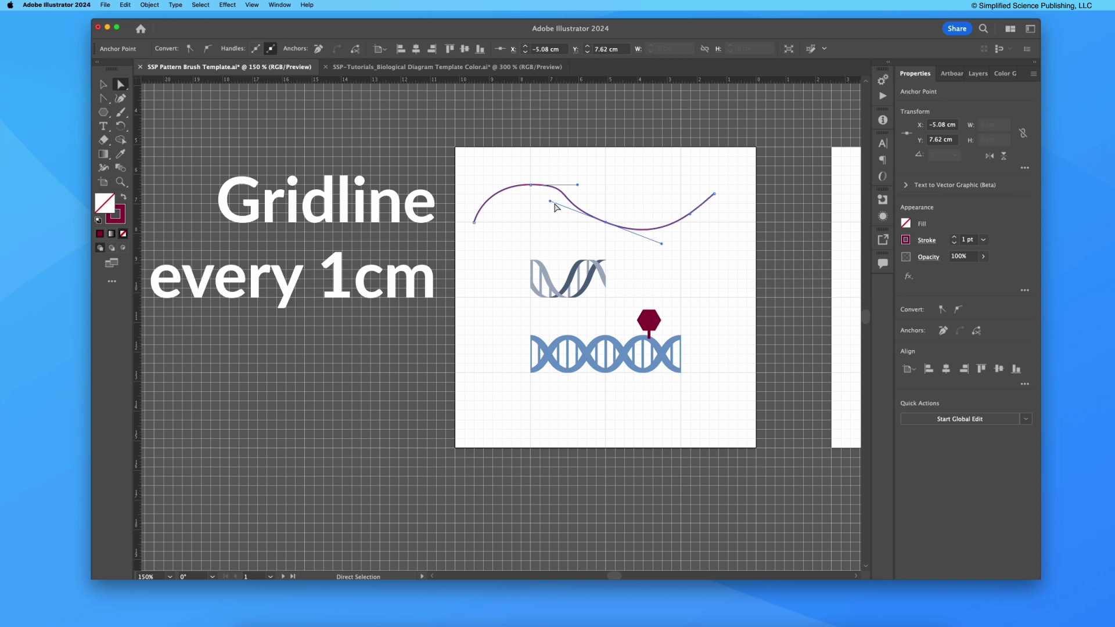
key("shift+c")
left_click(531, 184)
left_click_drag(530, 184, 577, 184)
left_click_drag(607, 222, 652, 222)
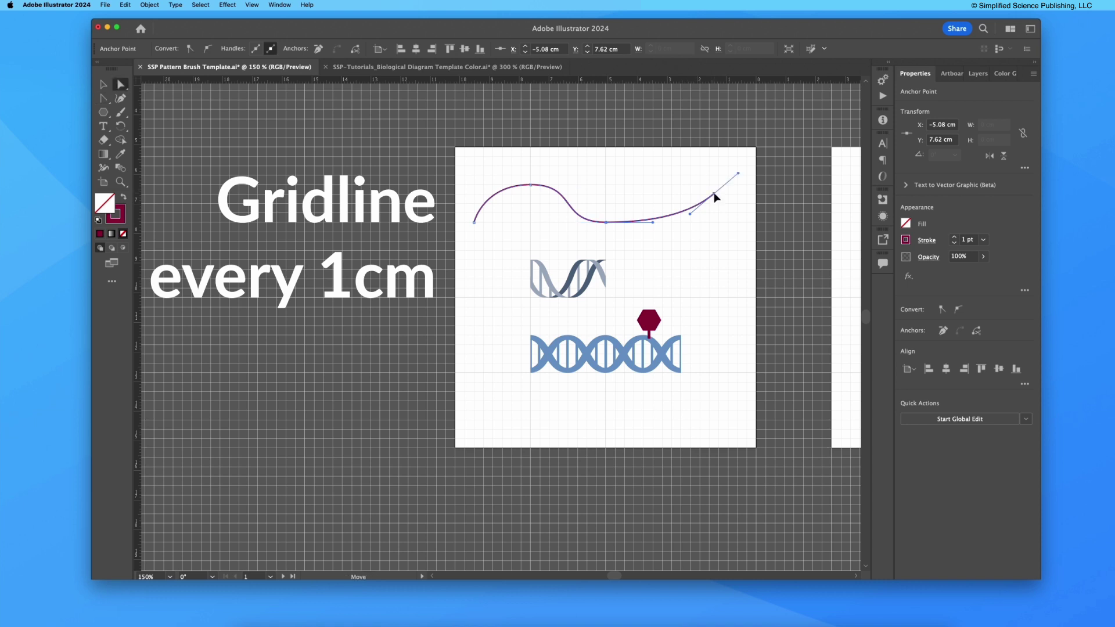
Step: Snap the end point to a gridline and pull smooth handles from the left start point
mouse_move(714, 196)
left_mouse_down()
mouse_move(672, 179)
mouse_move(720, 184)
left_mouse_up()
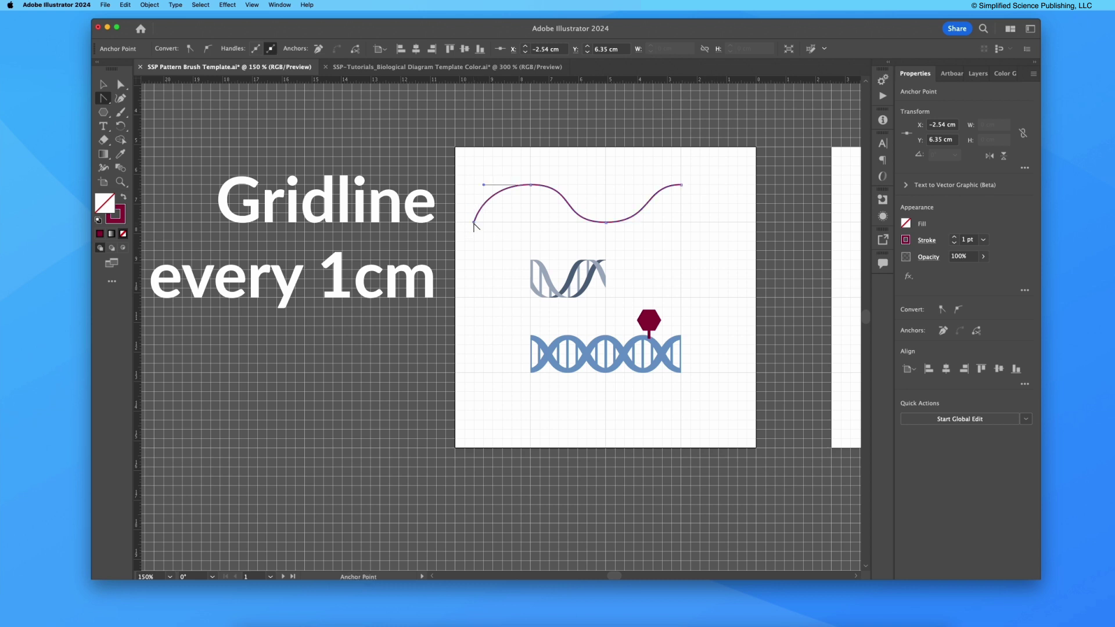
left_click(473, 222, "super")
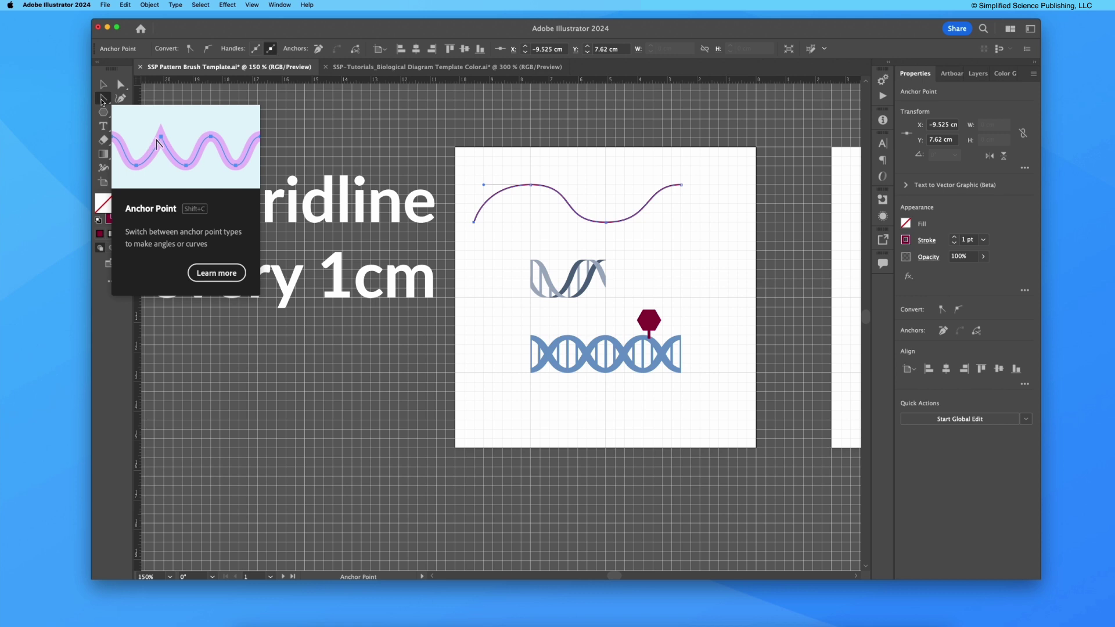
left_click_drag(475, 222, 499, 224)
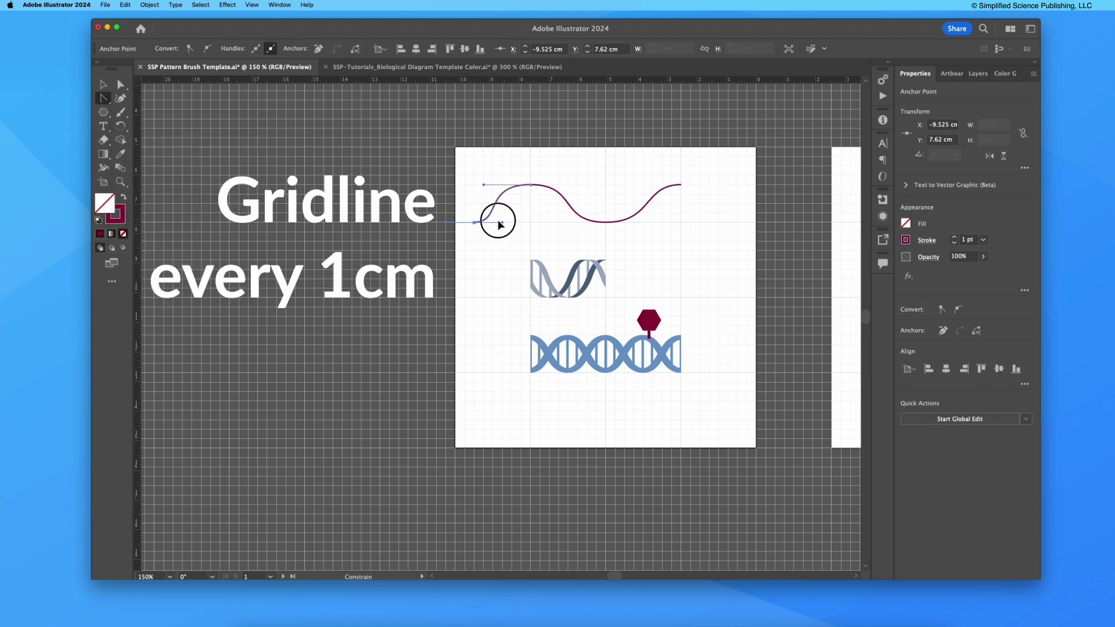
key("v")
left_click_drag(613, 228, 652, 214)
key("super+z")
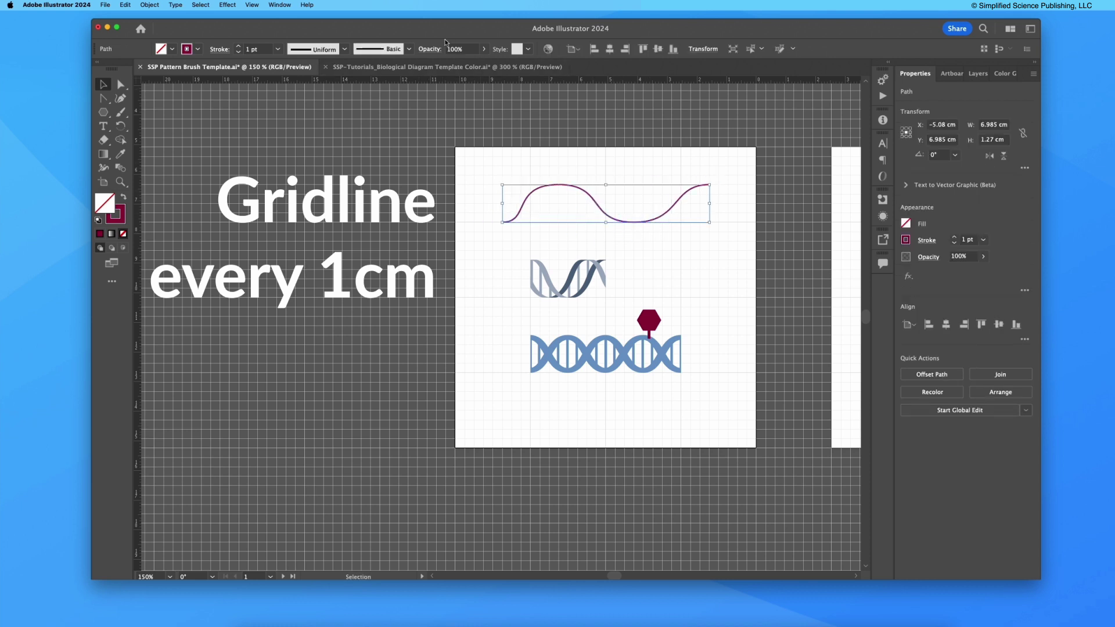
Step: Apply the DNA with Methylation brush to the wave with a 0.3 pt stroke
left_click(407, 49)
left_click(351, 128)
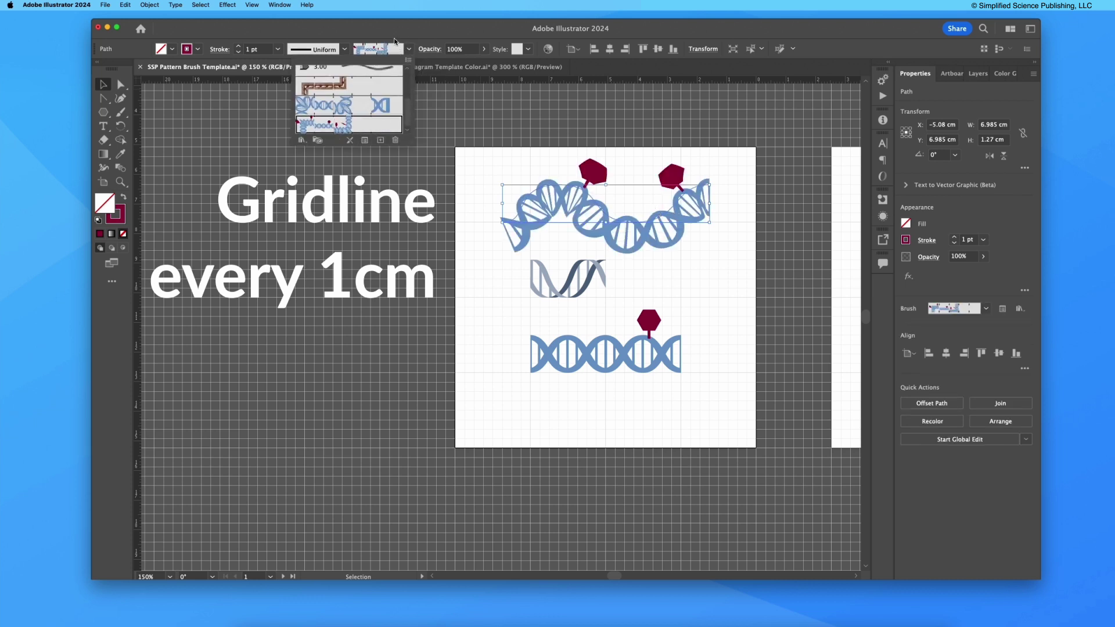
left_click(969, 241)
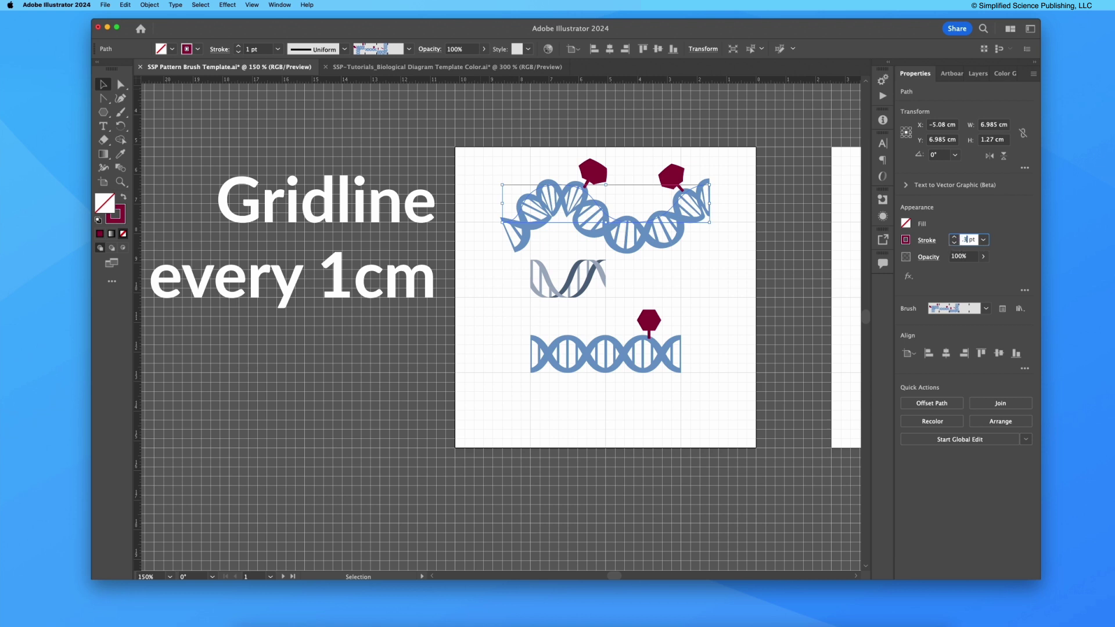
key("Return")
left_click(637, 180)
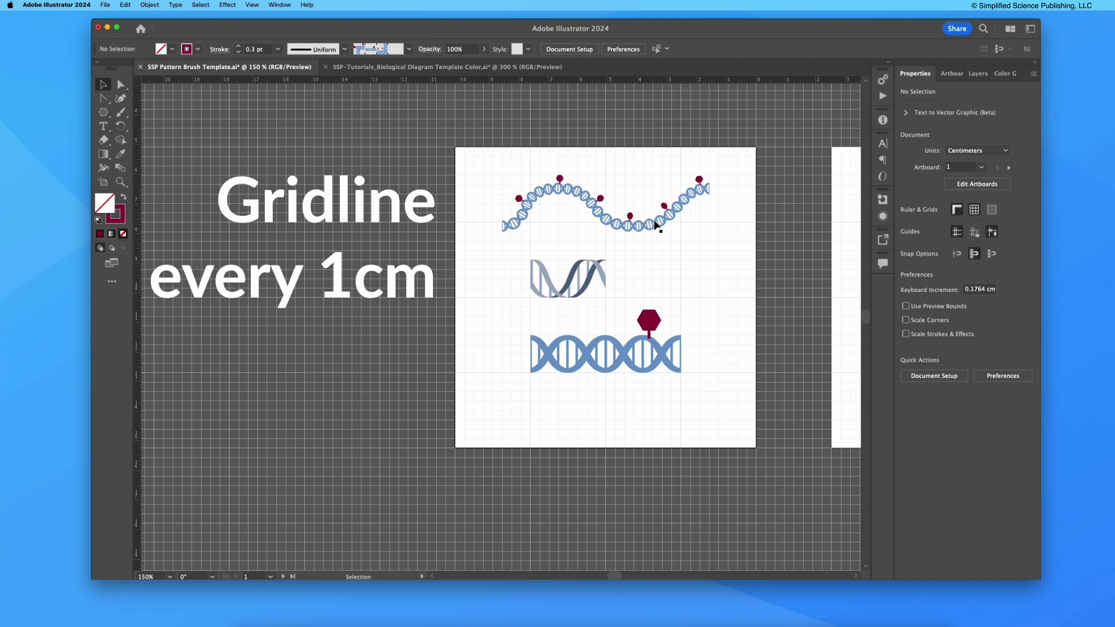
Step: Squash the DNA wave to half its height and nudge it down and right
left_click(707, 191)
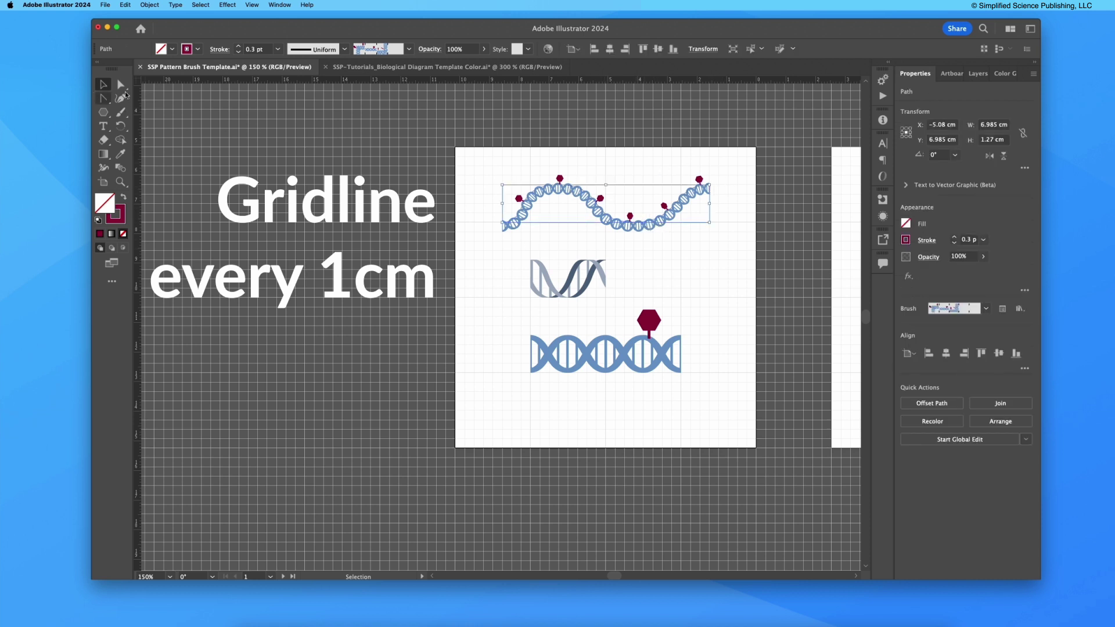
left_click_drag(608, 186, 646, 231)
left_click(719, 181)
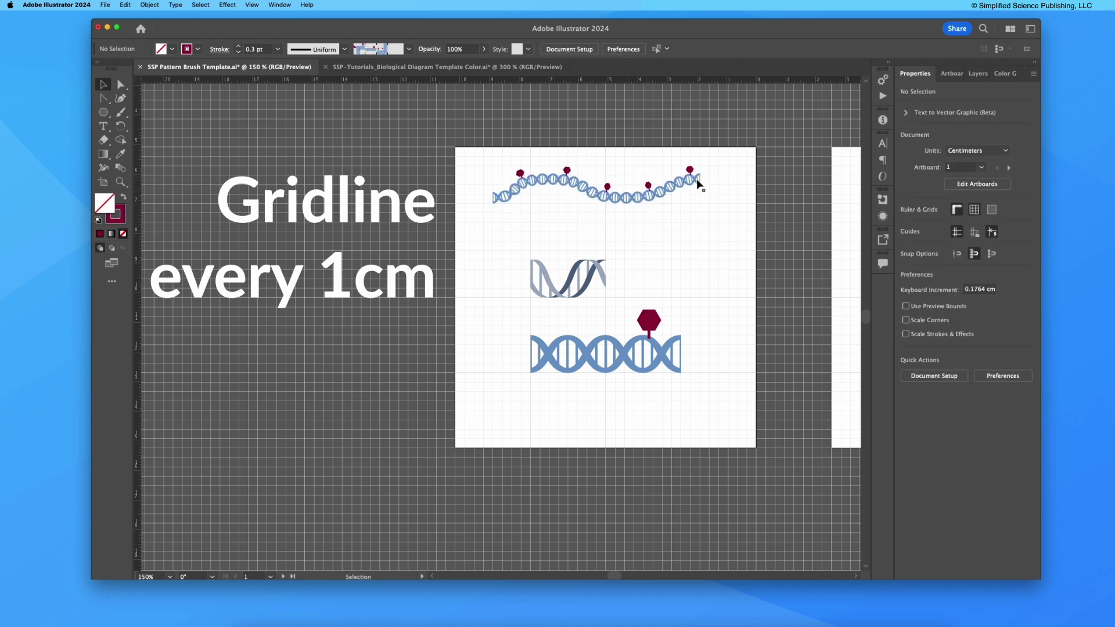
left_click_drag(699, 184, 708, 203)
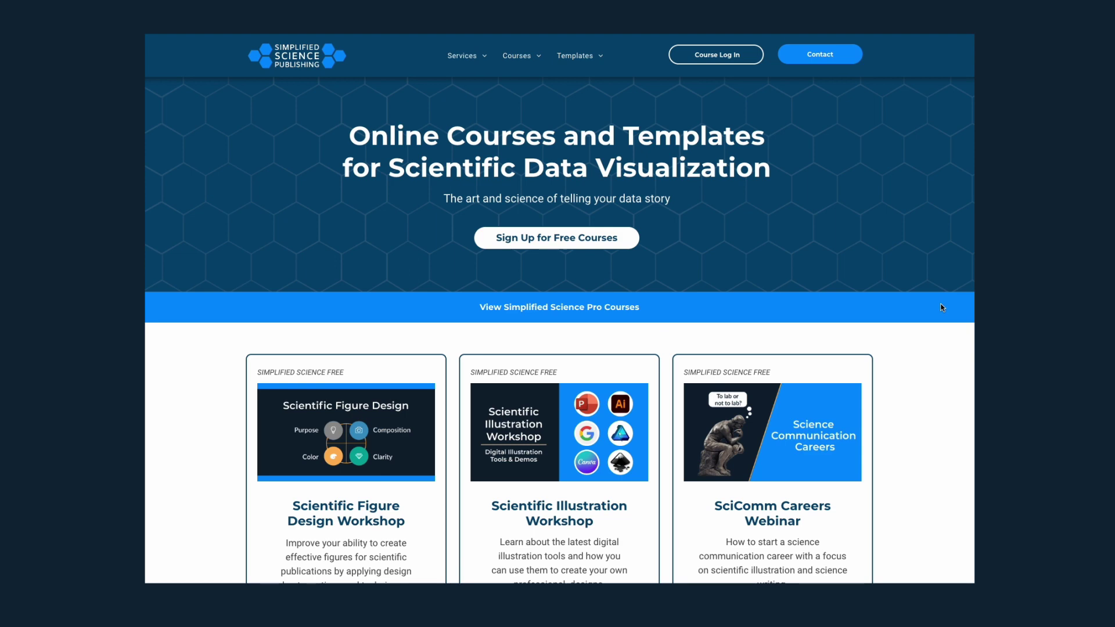
Step: Scroll the Simplified Science Publishing home page down to the free course cards
scroll(941, 310, "down", 7)
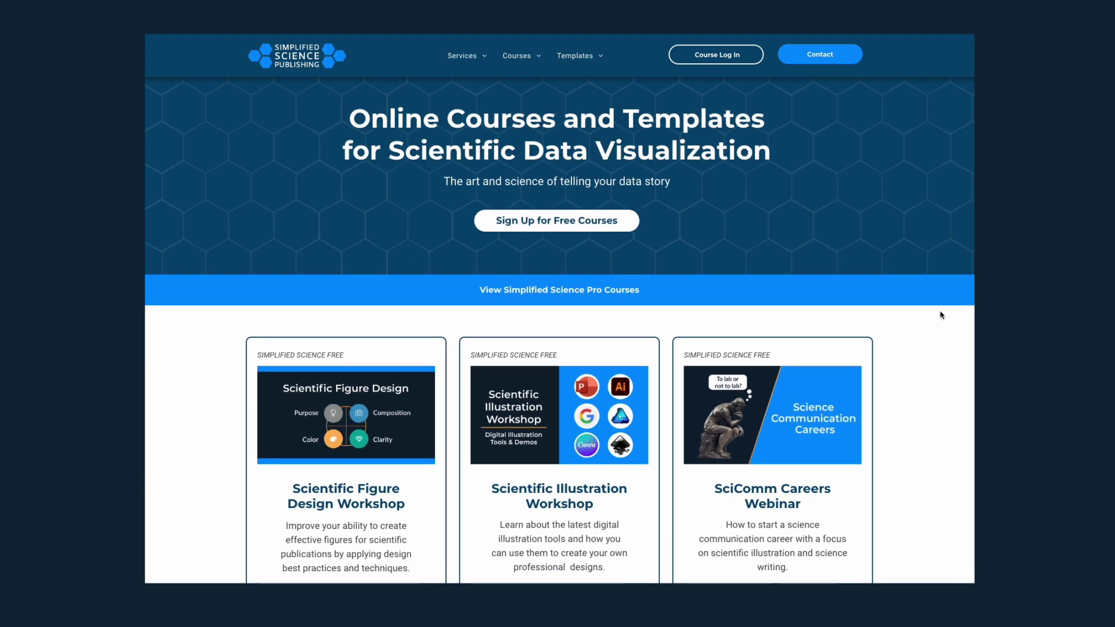